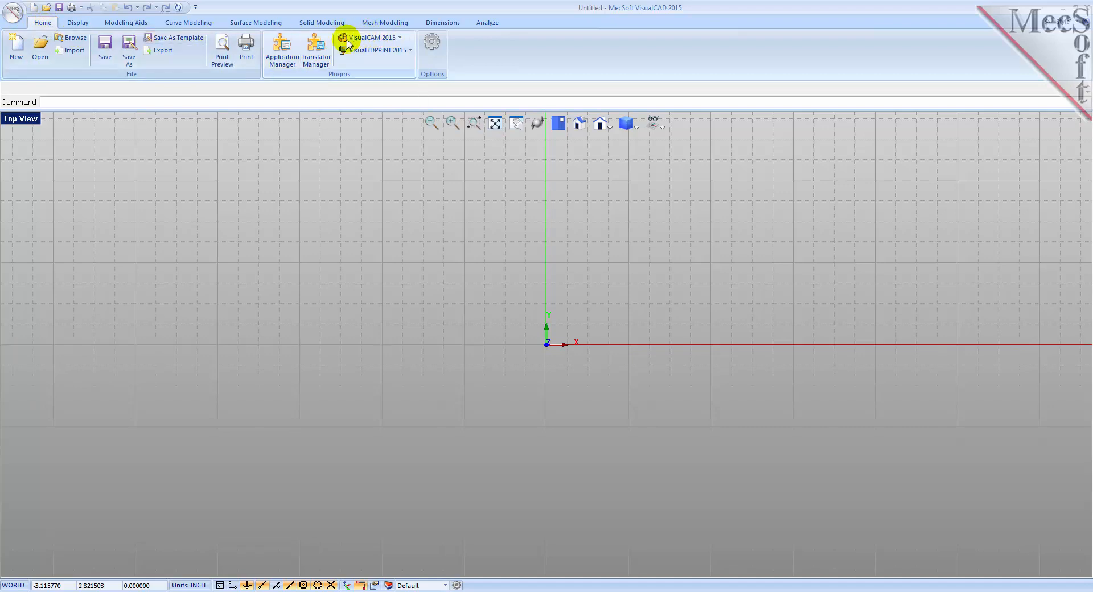
Step: Load the NEST module of VisualCAM 2015 and slightly widen the Nesting Browser
left_click(399, 39)
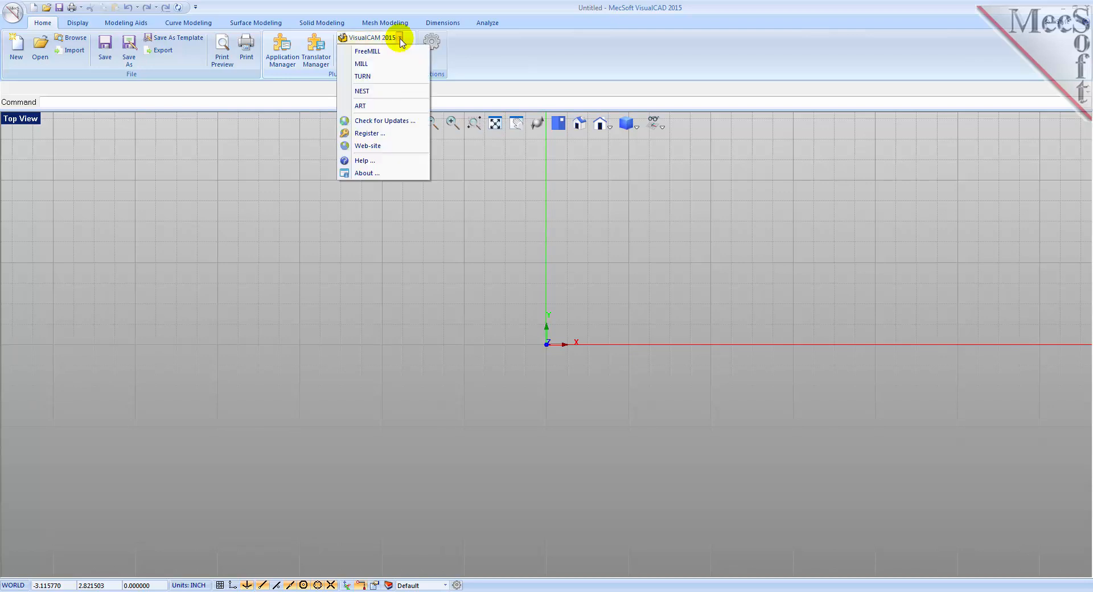
left_click(361, 91)
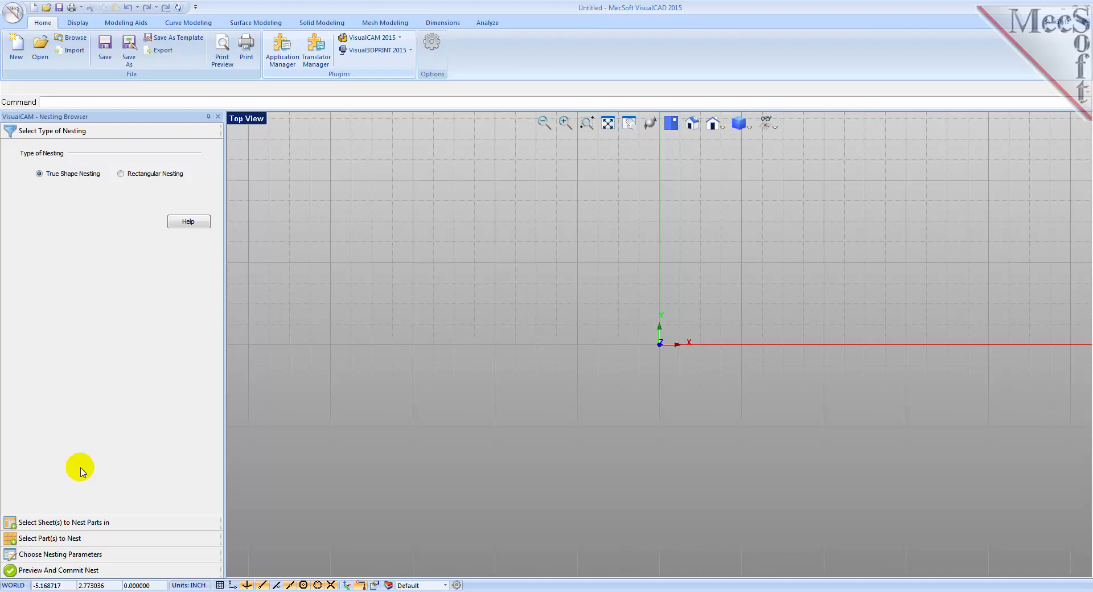
mouse_move(223, 441)
left_mouse_down()
mouse_move(161, 432)
mouse_move(229, 439)
left_mouse_up()
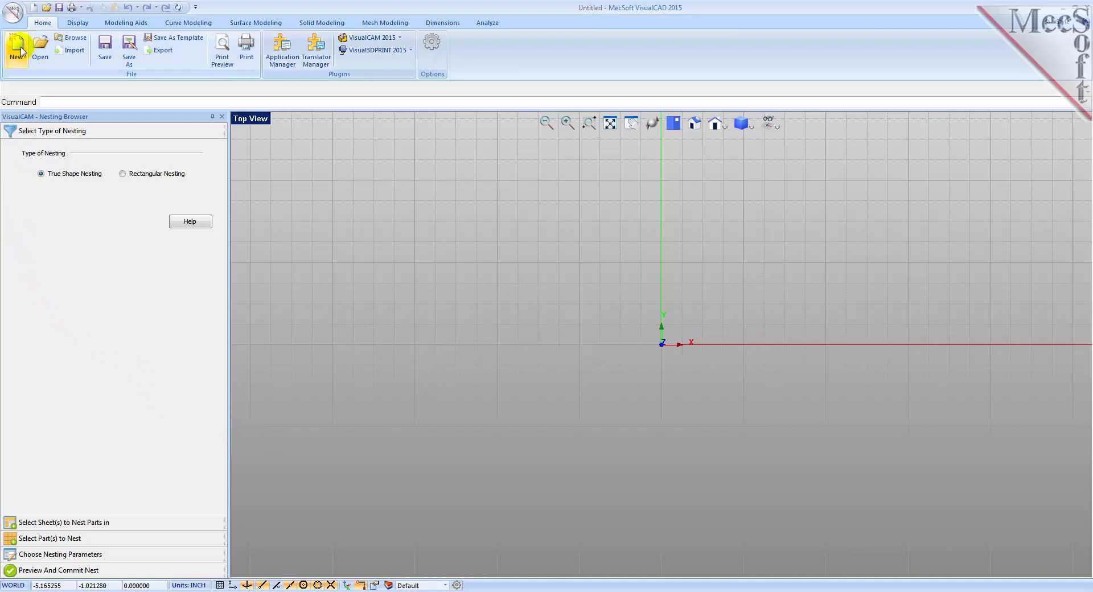
Step: Open the part file TrueShapeNestQuickStartTutorial.vcp from the QuickStart folder
left_click(12, 20)
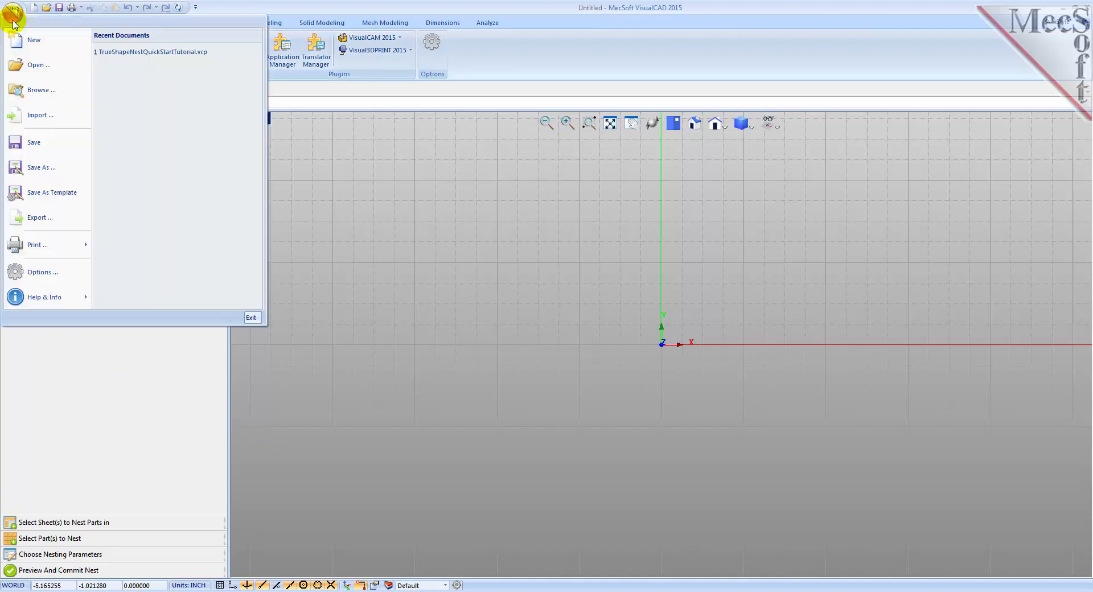
left_click(15, 65)
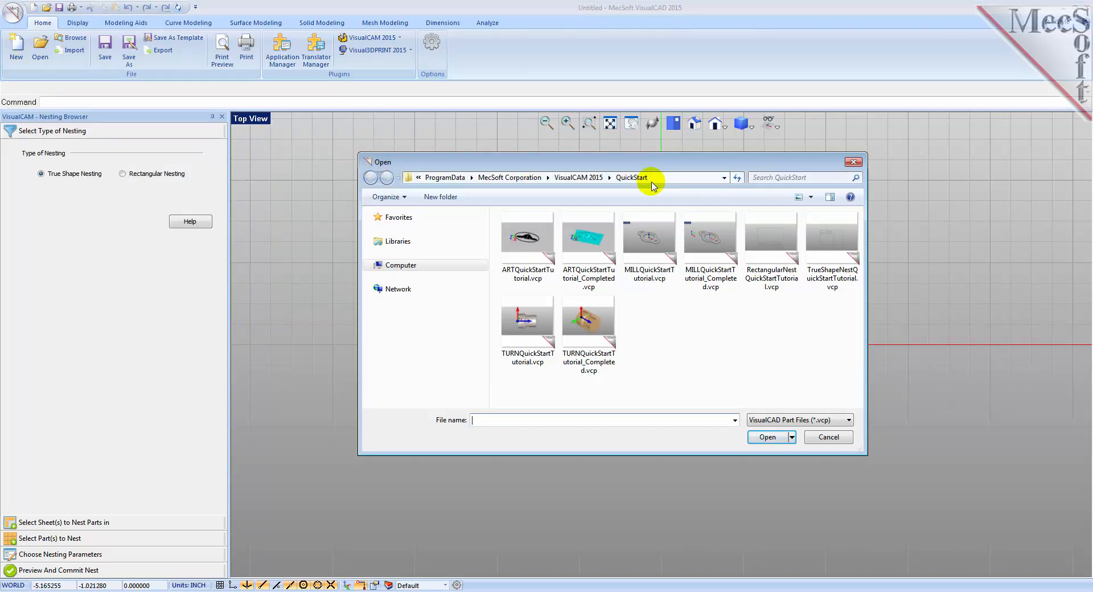
left_click(824, 277)
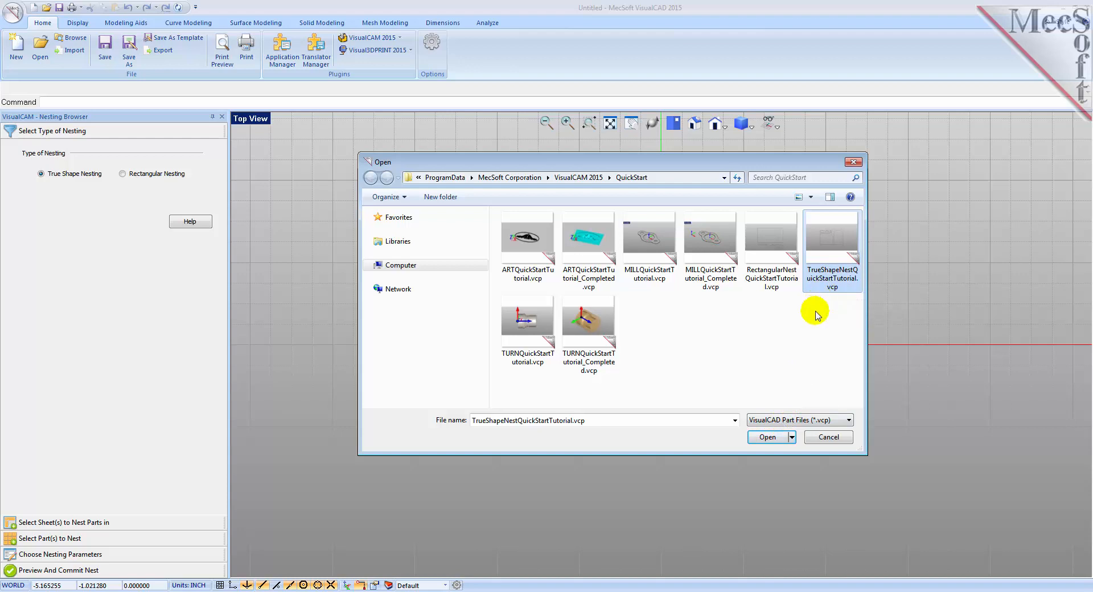
left_click(766, 437)
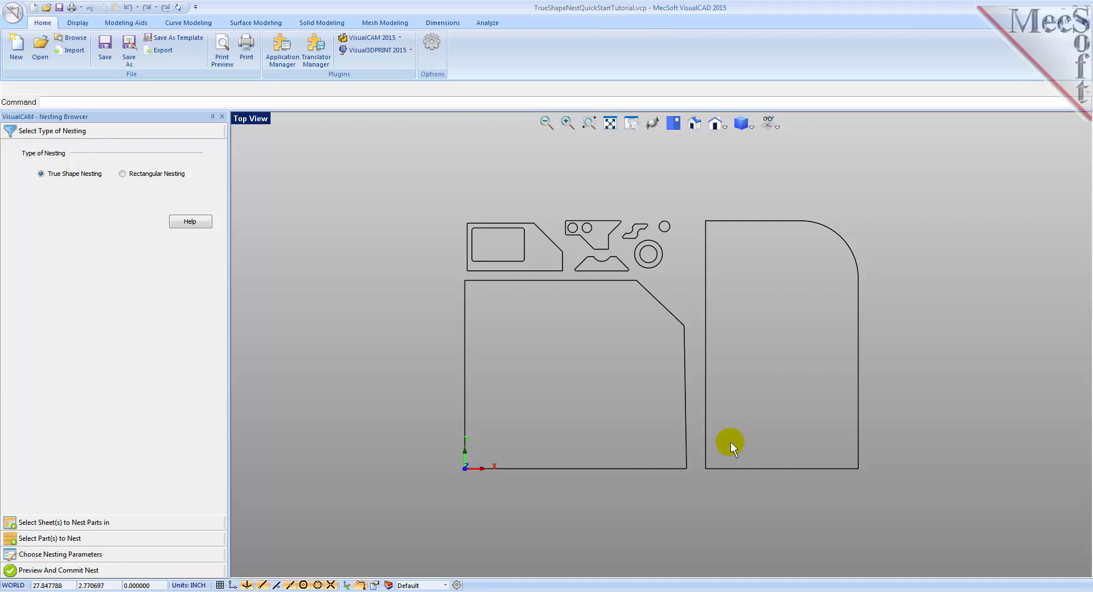
Step: Highlight each of the two large sheet outlines and the group of small part curves to inspect them, clearing the selection at the end
left_click(679, 469)
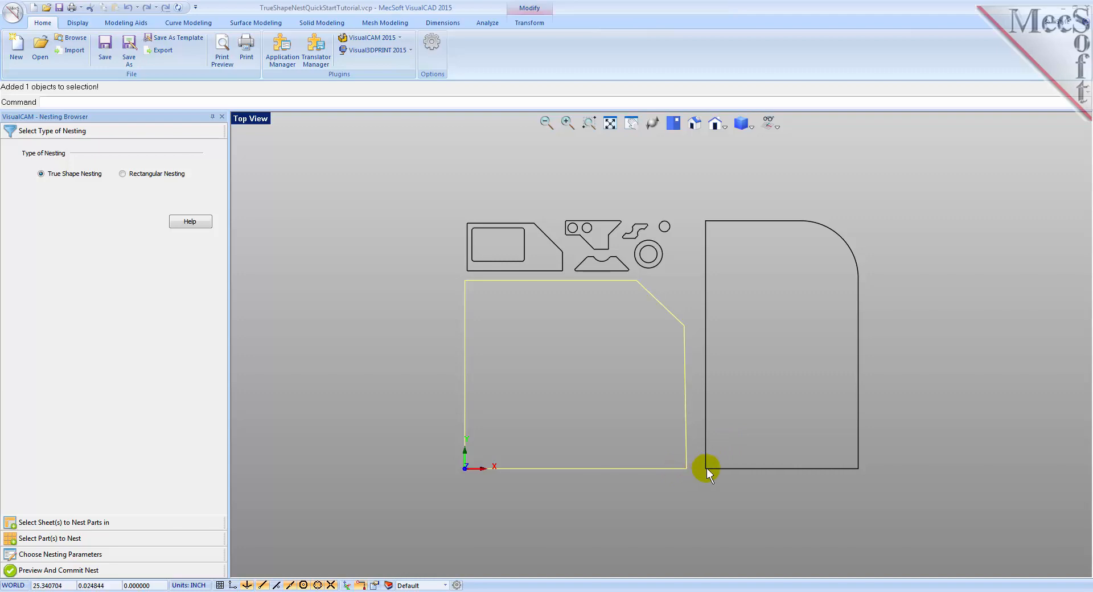
left_click(706, 468)
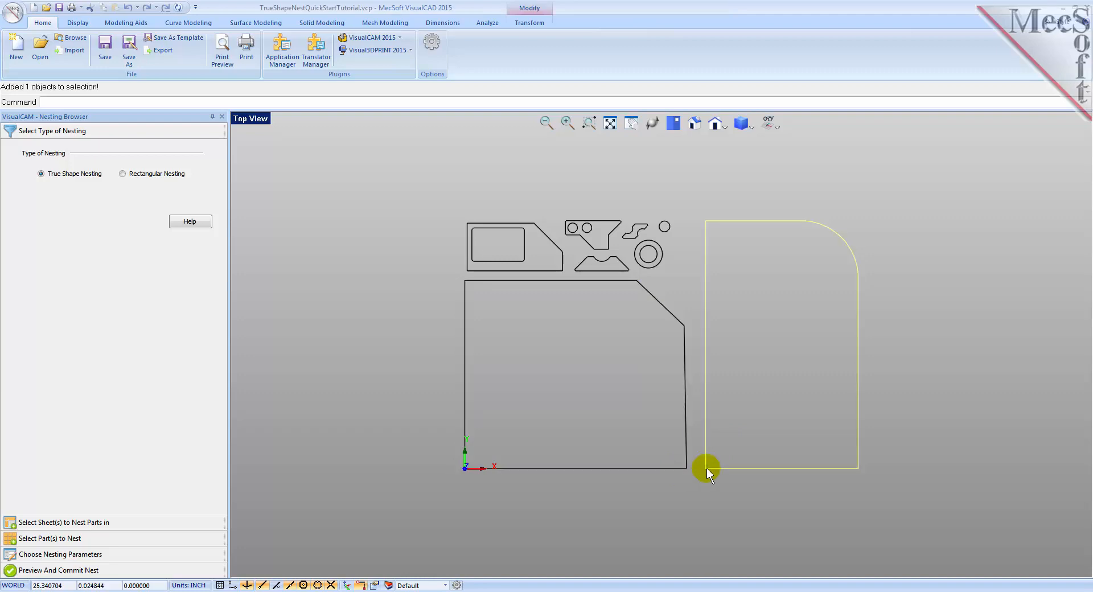
left_click(675, 486)
left_click_drag(414, 179, 678, 278)
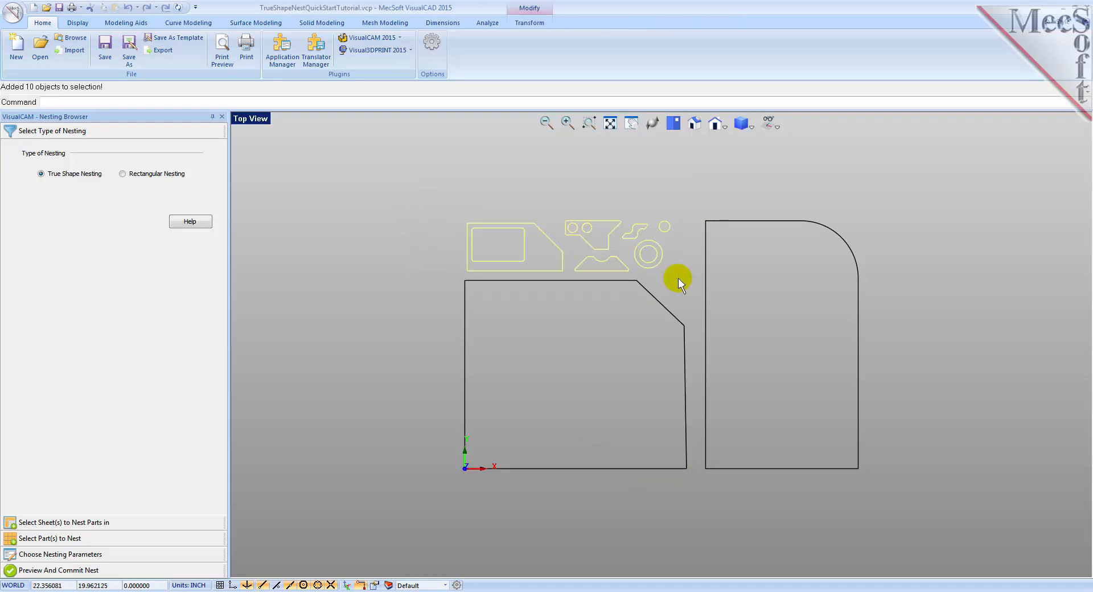
left_click(678, 278)
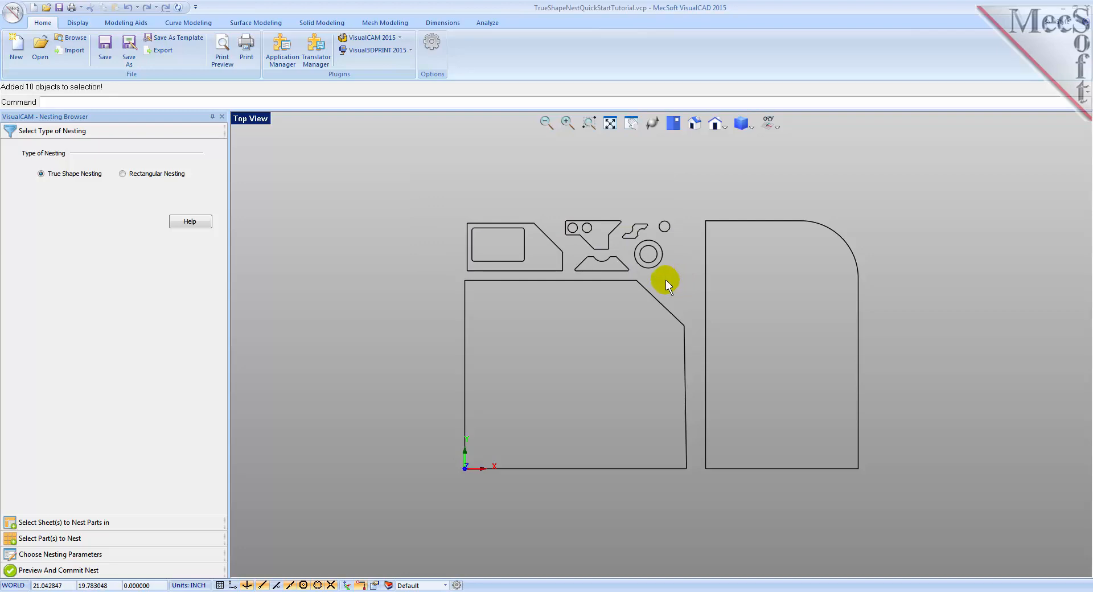
Step: Choose True Shape Nesting as the nesting type and consult the help topic on selecting a nesting type
left_click(52, 136)
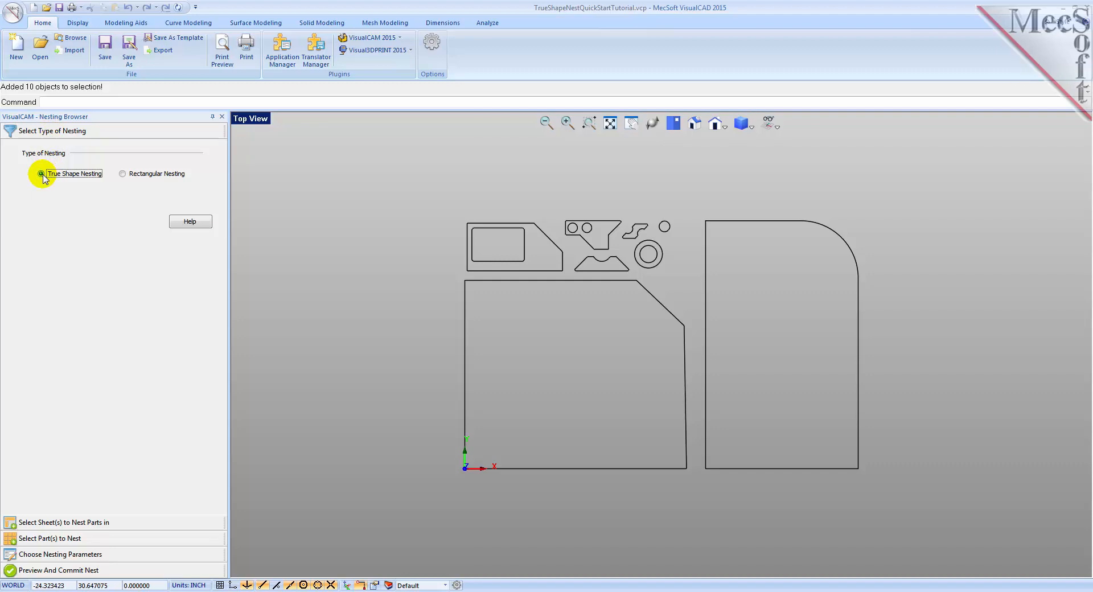
left_click(184, 225)
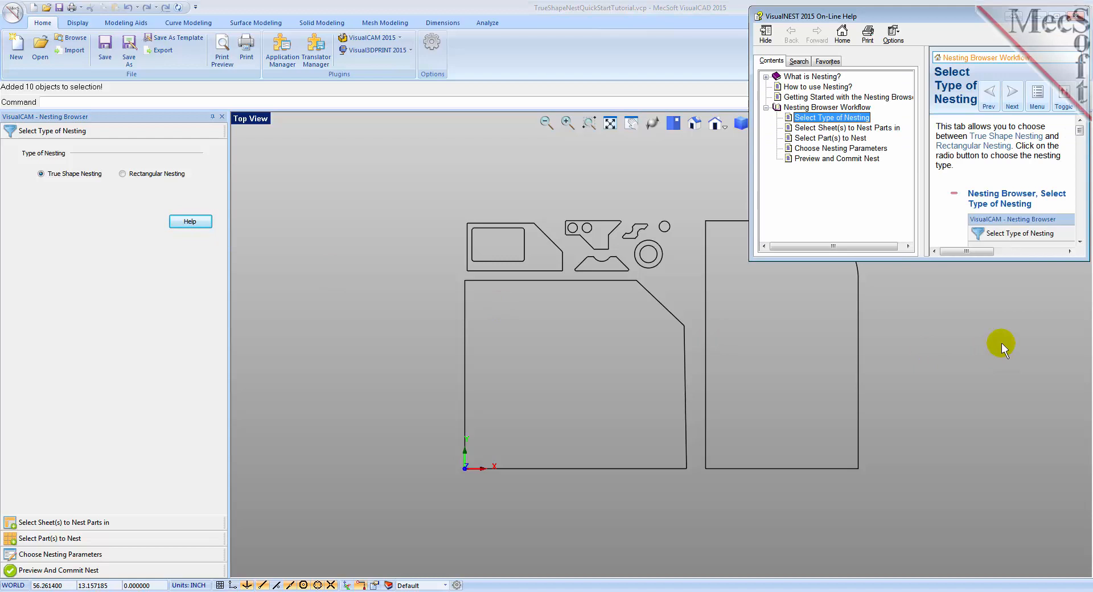
left_click(1079, 16)
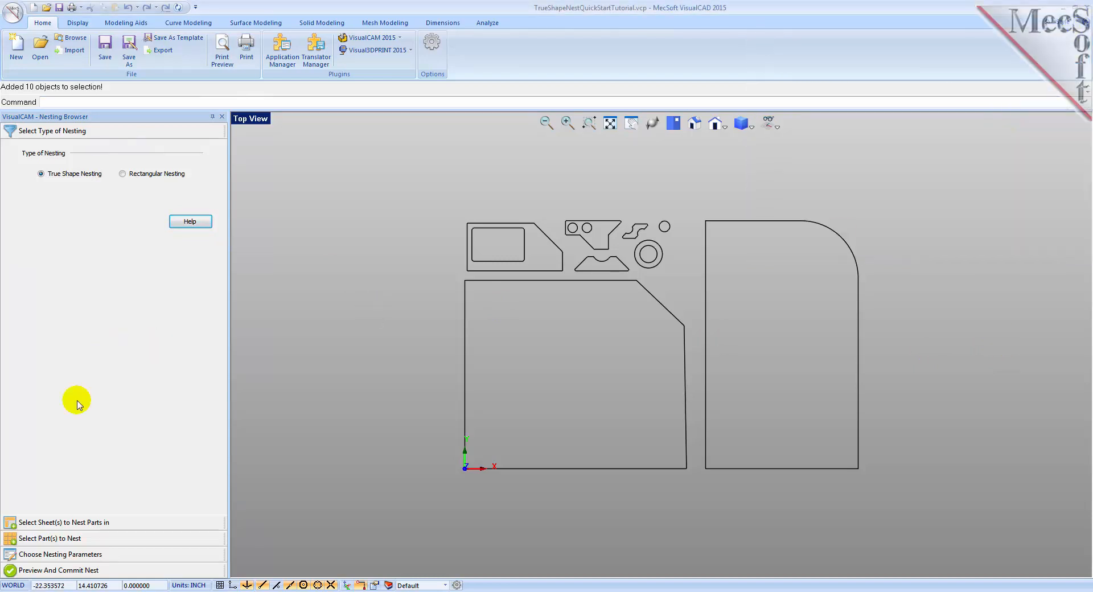
Step: Add the two large outlines, the one with the chamfered corner and the one with the rounded corner, as nesting sheets
left_click(37, 522)
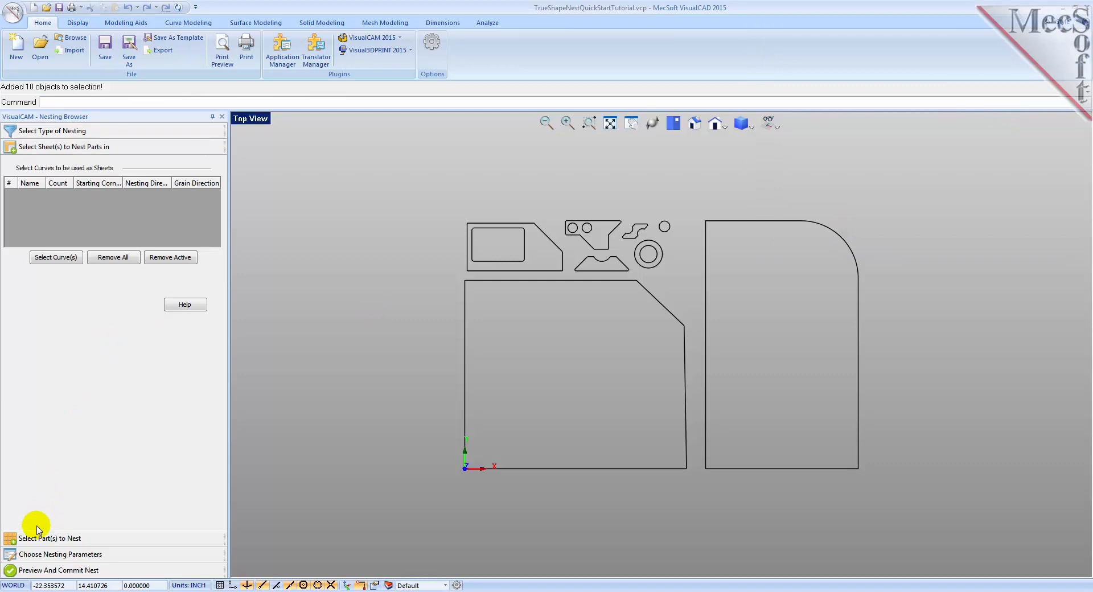
left_click(55, 259)
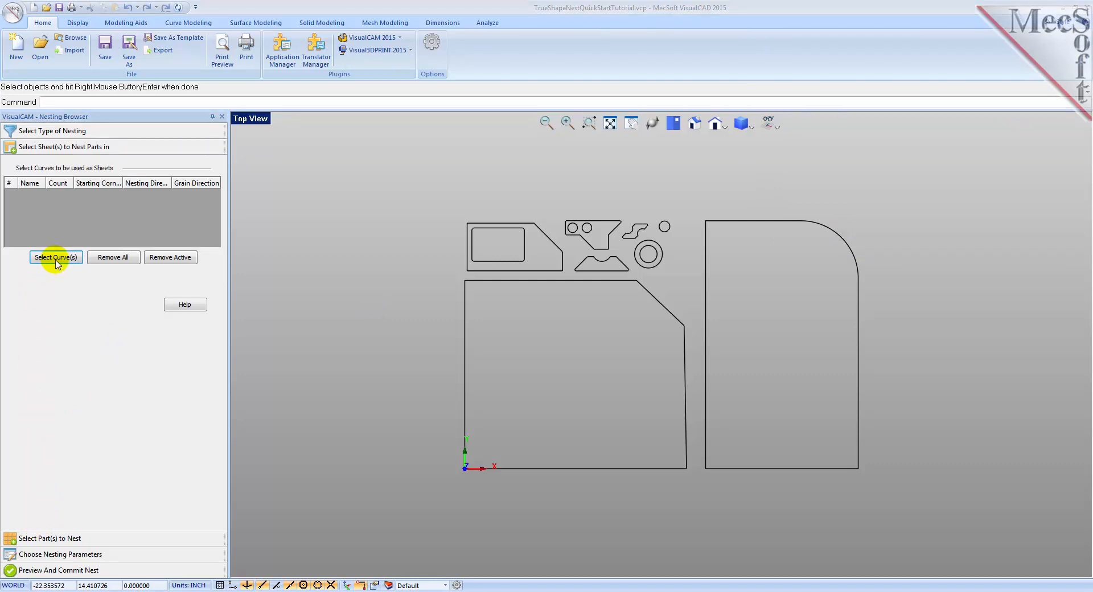
left_click(686, 469)
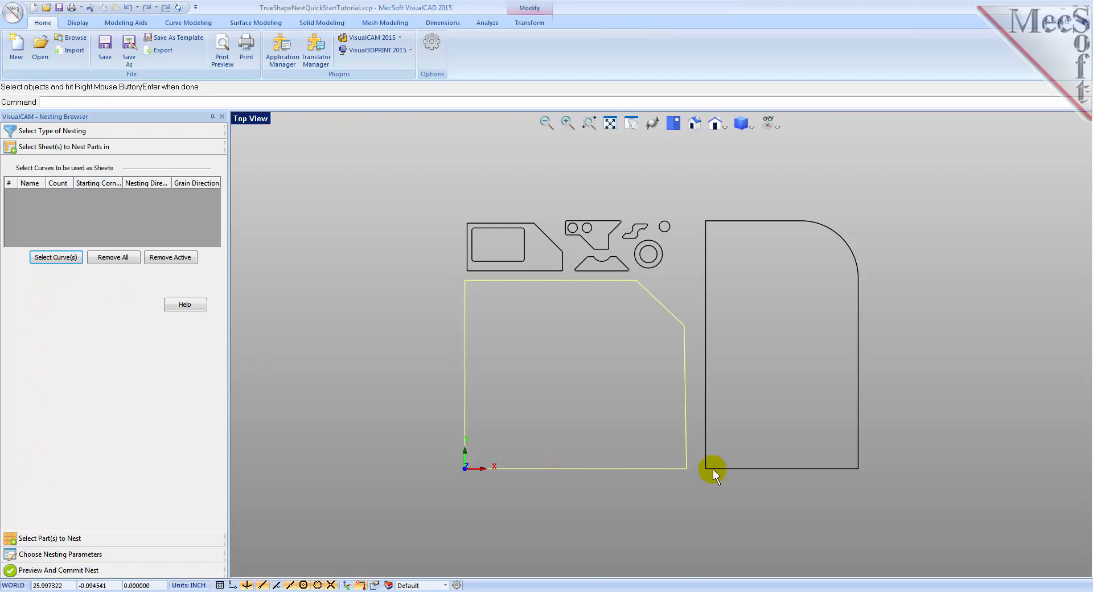
left_click(713, 467)
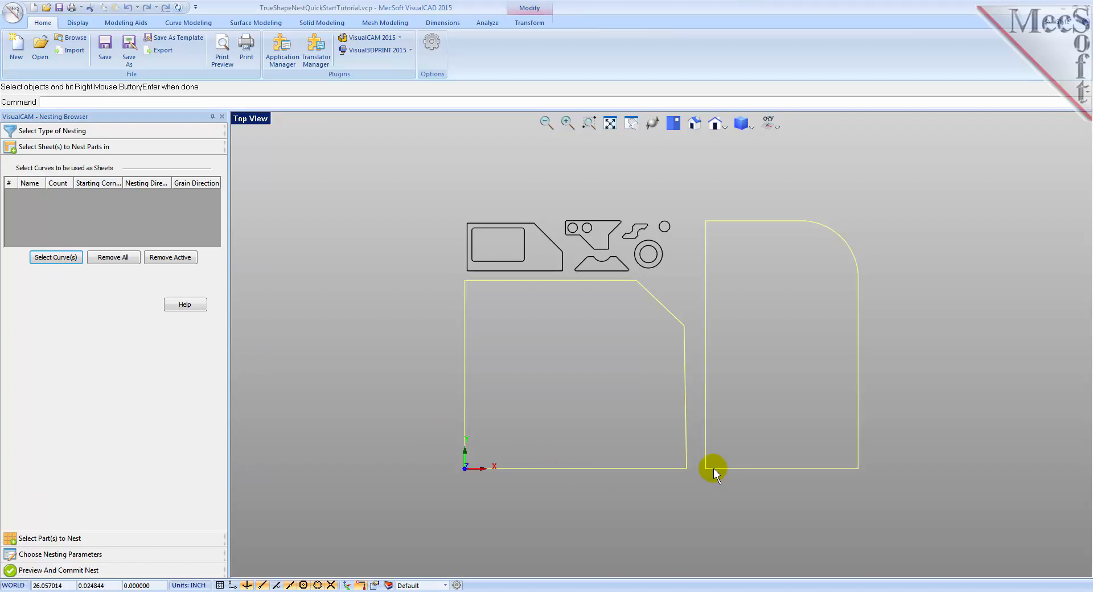
right_click(712, 468)
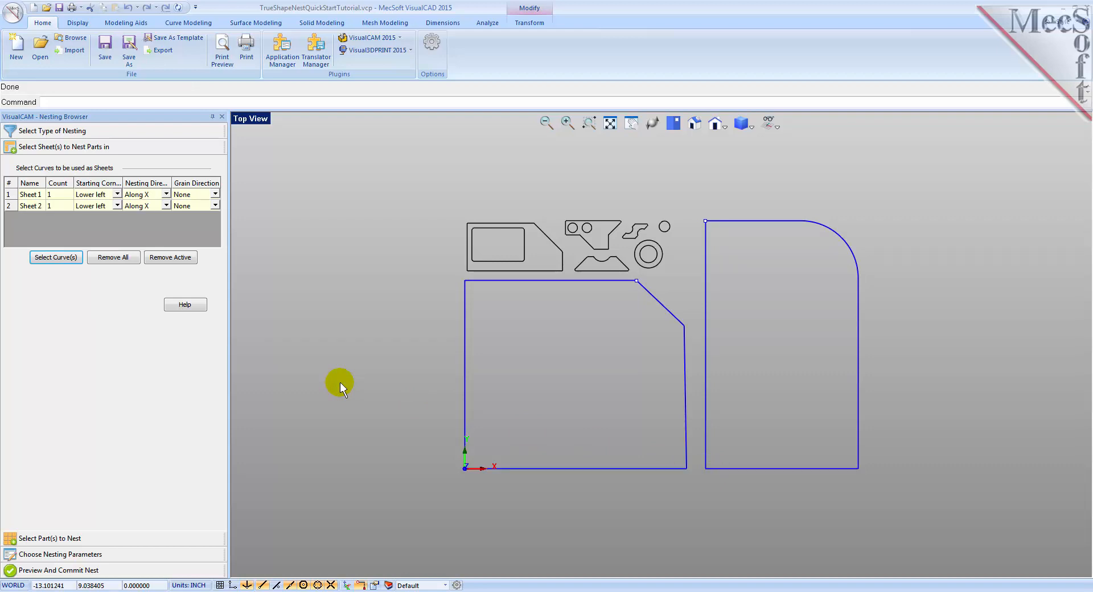
Step: Set the count of both Sheet 1 and Sheet 2 to 2
left_click(32, 196)
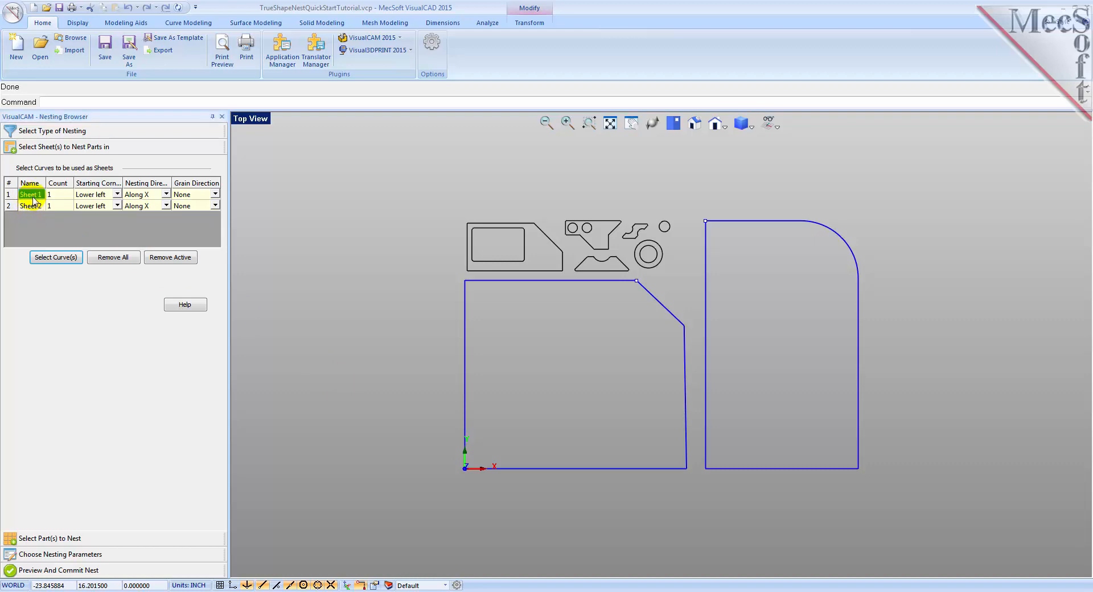
left_click(55, 195)
type("2")
left_click(54, 207)
type("2")
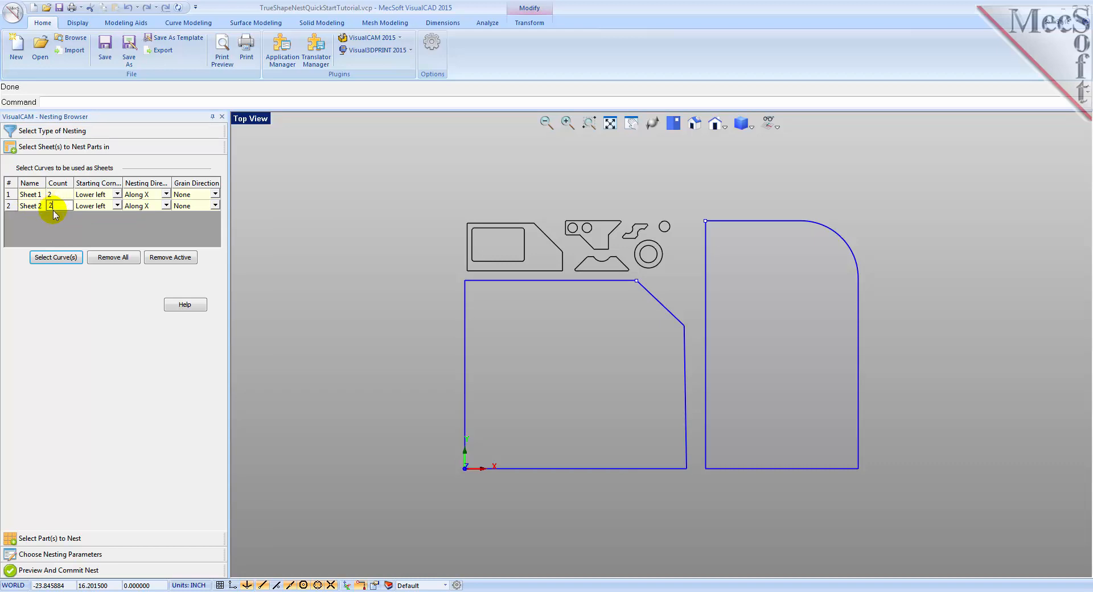
key("Return")
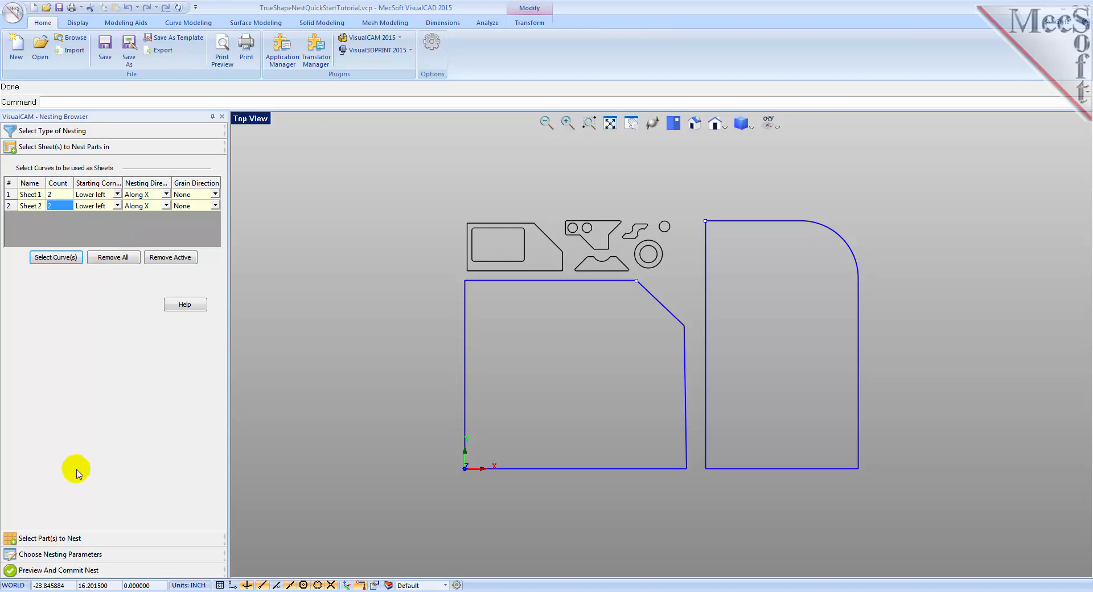
Step: Add all the small curves above the chamfered sheet as parts to nest
left_click(63, 538)
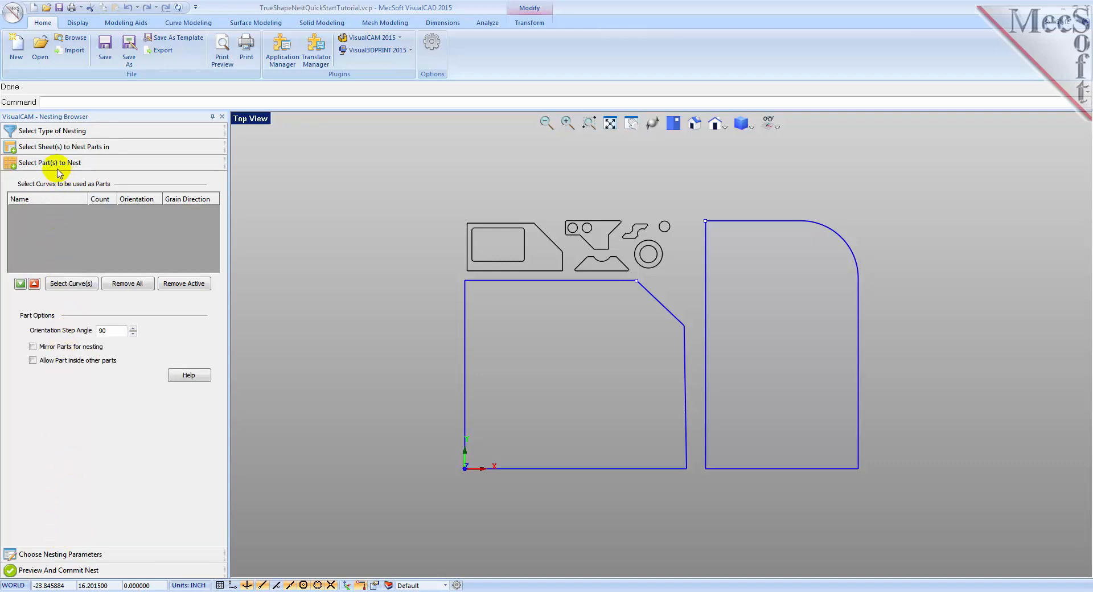
left_click(65, 285)
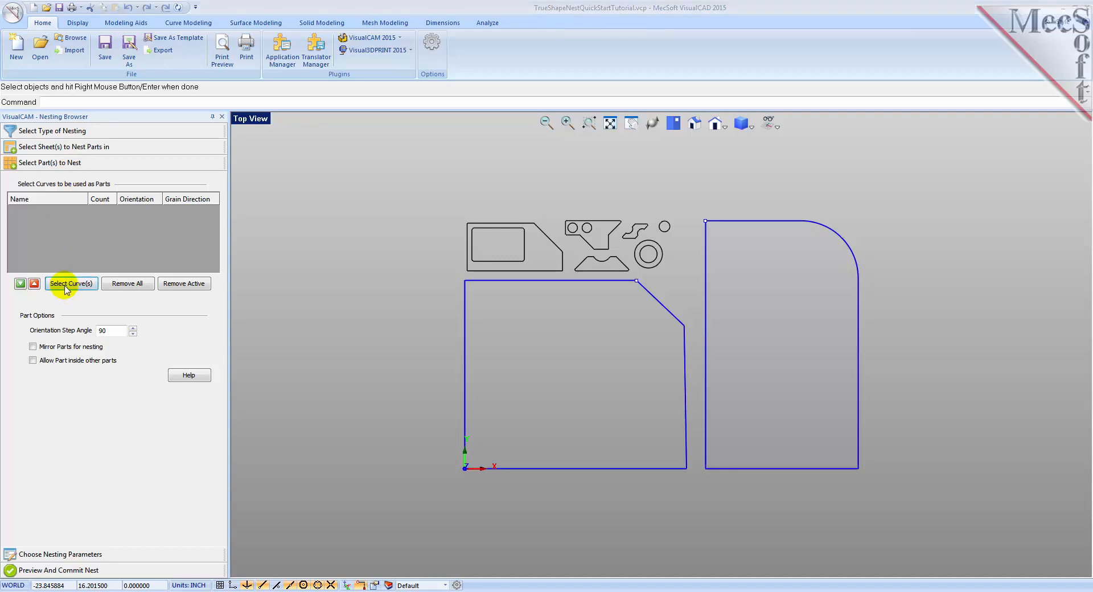
left_click_drag(433, 165, 681, 278)
right_click(681, 278)
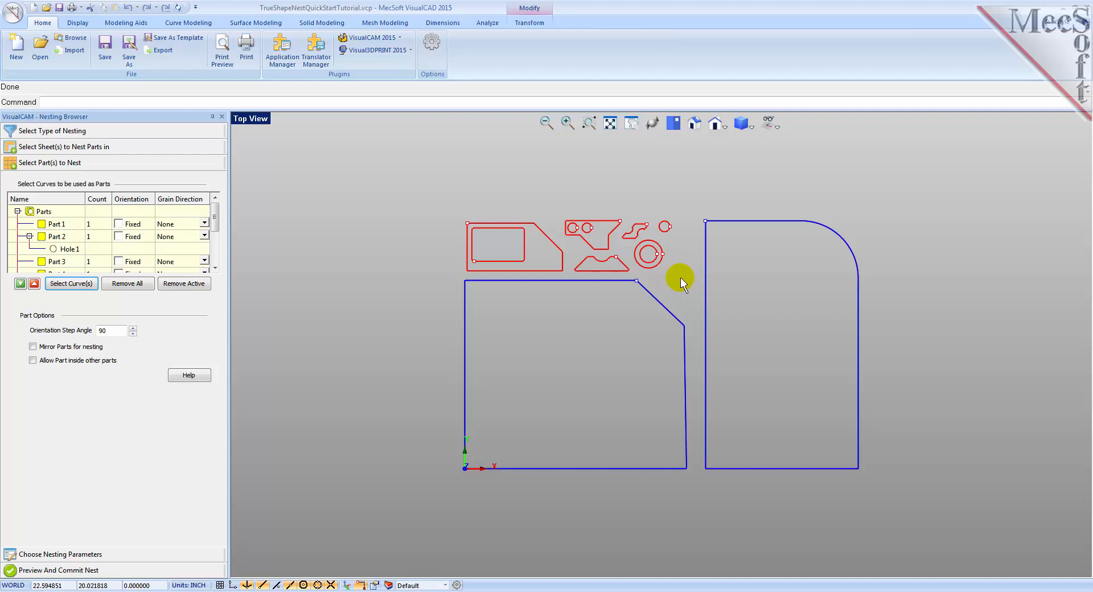
Step: Review the parts list, highlighting Part 5 and its holes, Hole 2 and Hole 3, in the drawing
mouse_move(216, 212)
left_mouse_down()
mouse_move(216, 238)
mouse_move(218, 210)
left_mouse_up()
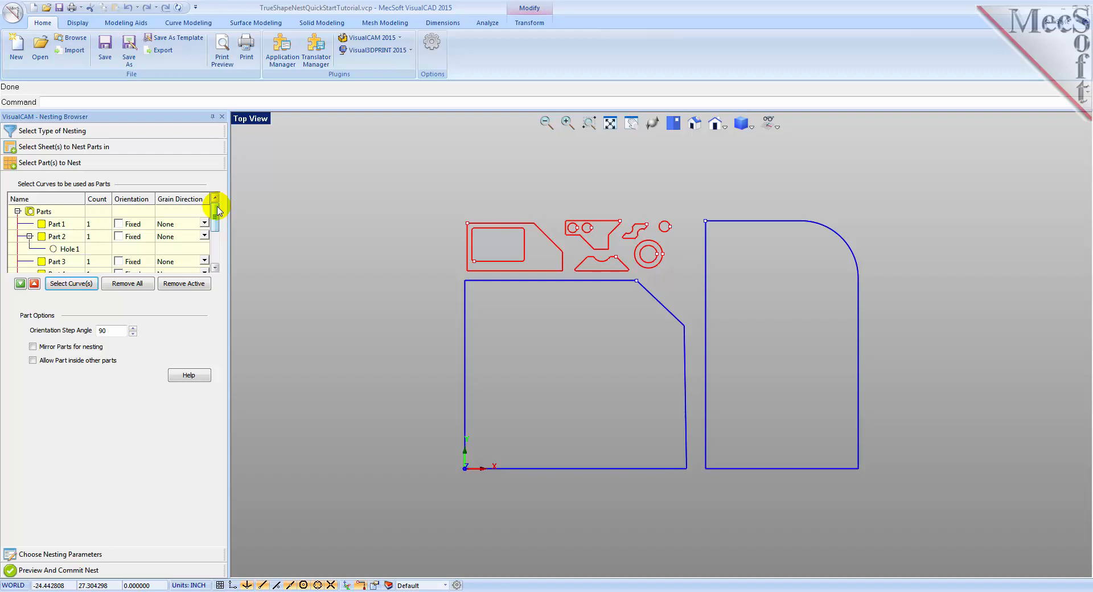
left_click_drag(218, 211, 217, 219)
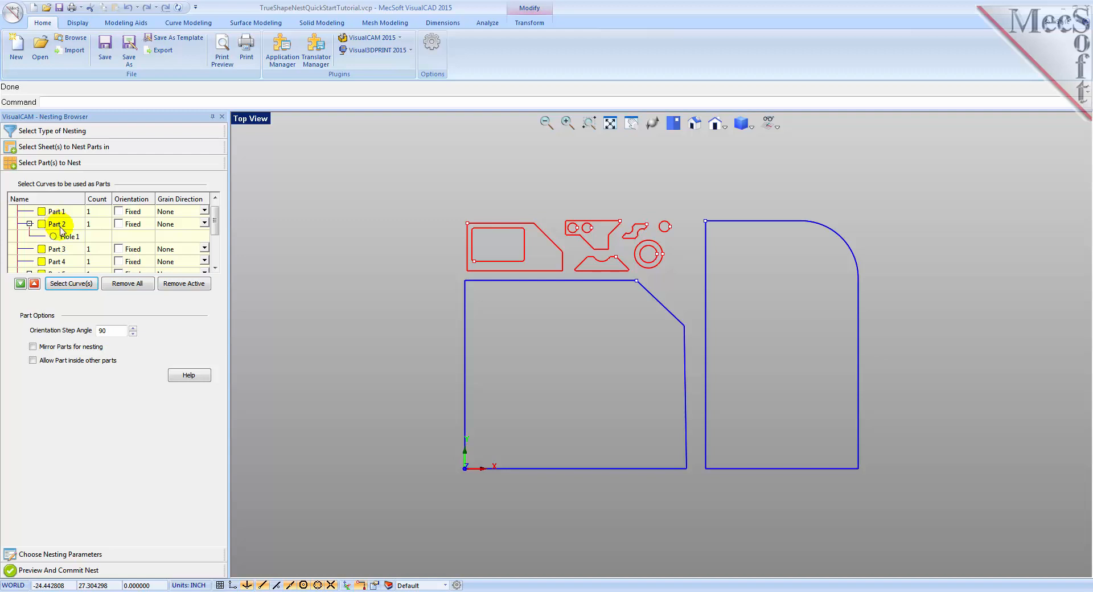
left_click_drag(214, 224, 215, 246)
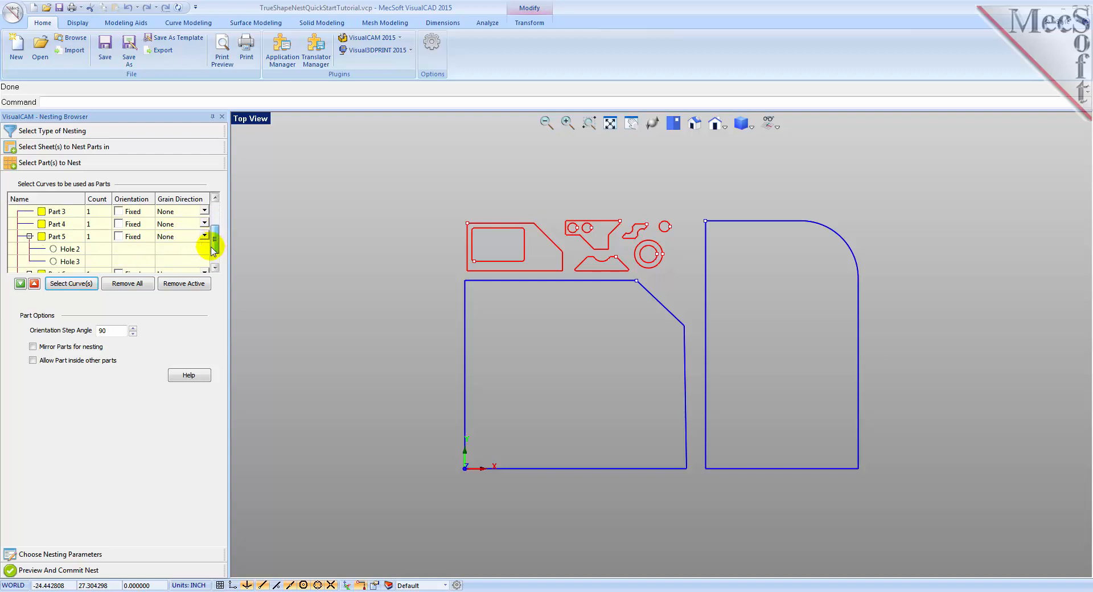
left_click(66, 241)
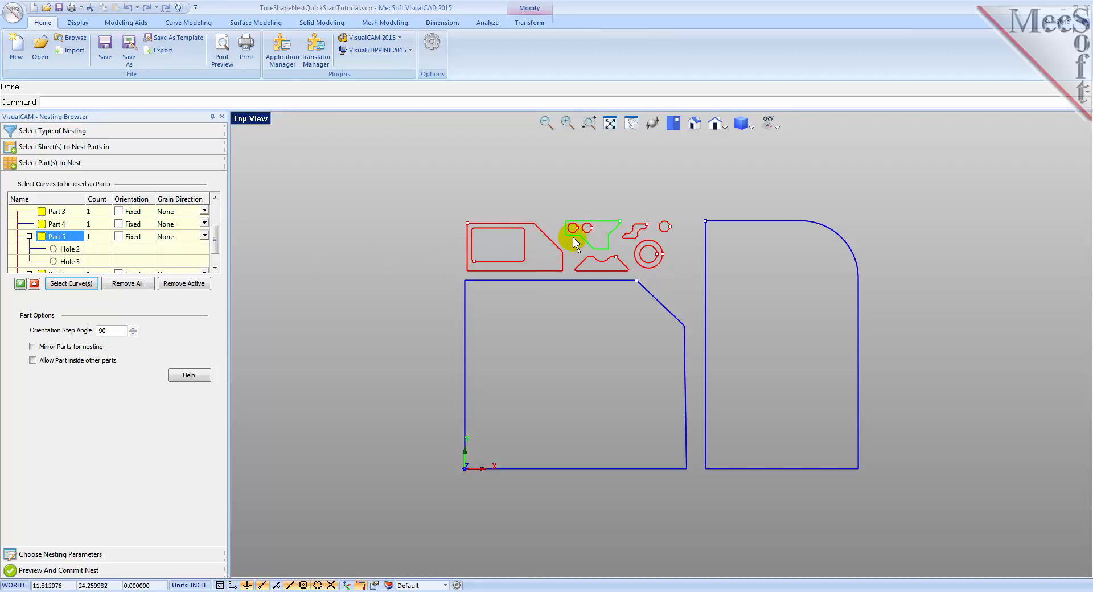
left_click(72, 250)
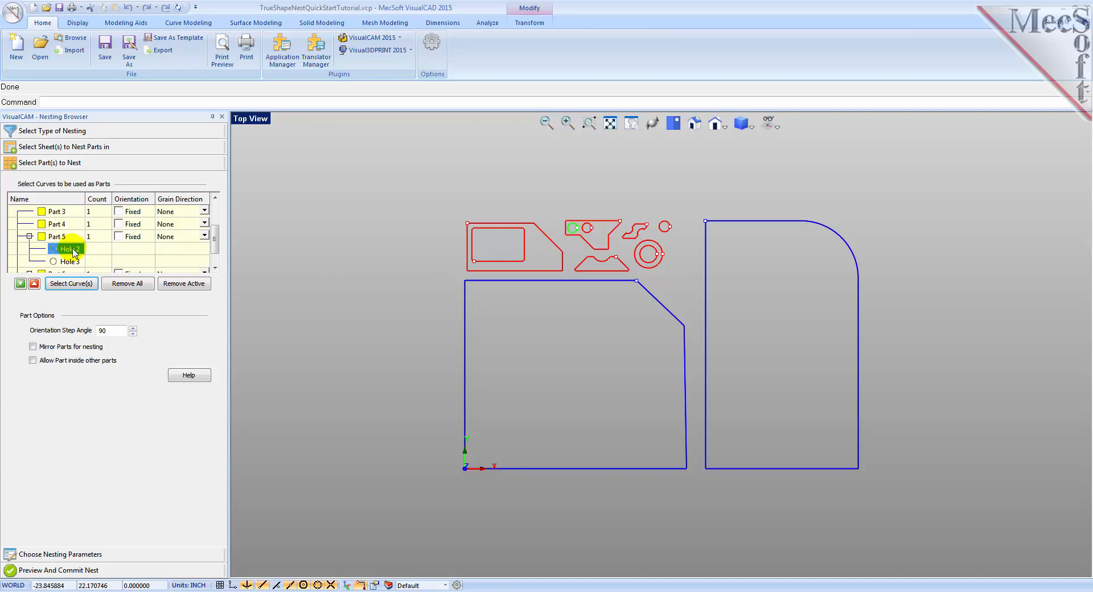
left_click(72, 263)
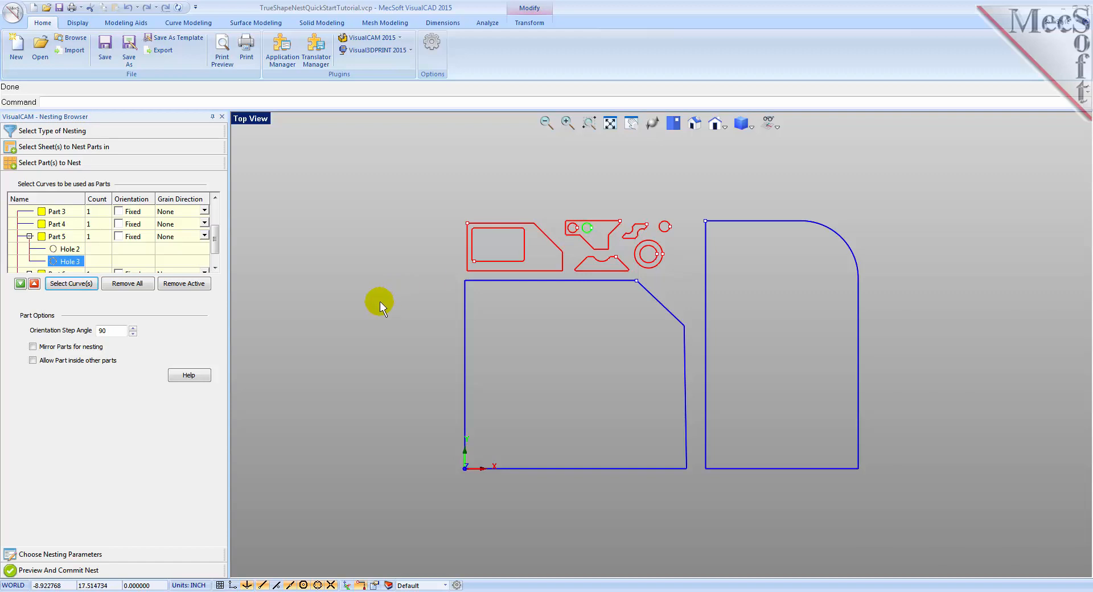
left_click_drag(213, 231, 218, 246)
Step: Set the counts of the first three parts: Part 1 to 50, Part 2 to 32 and Part 3 to 16
left_click_drag(218, 249, 220, 222)
left_click(100, 227)
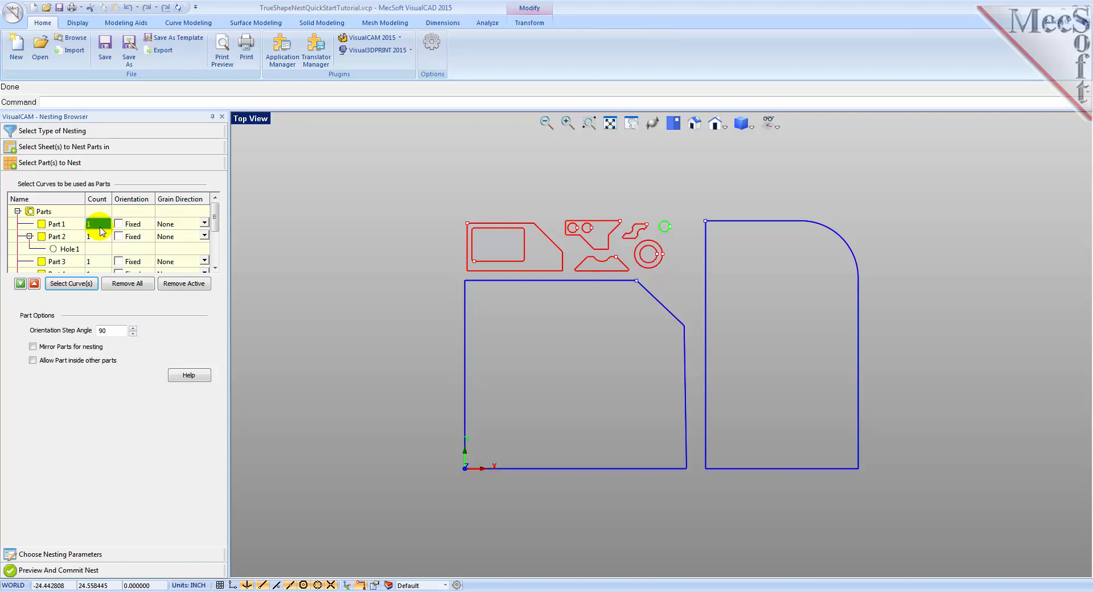
type("50")
left_click(96, 238)
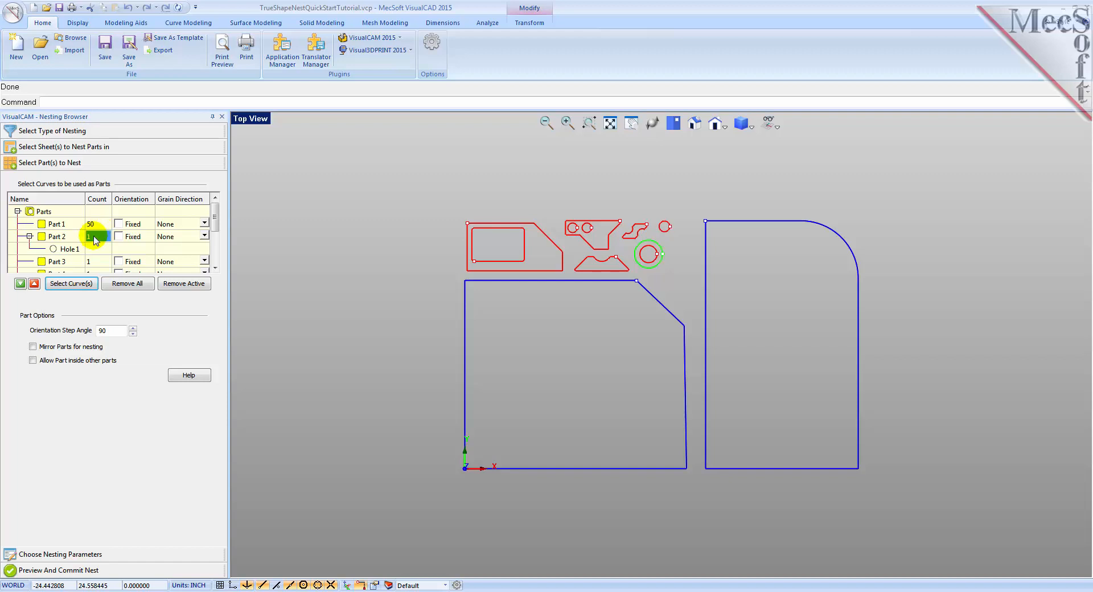
type("32")
left_click(97, 263)
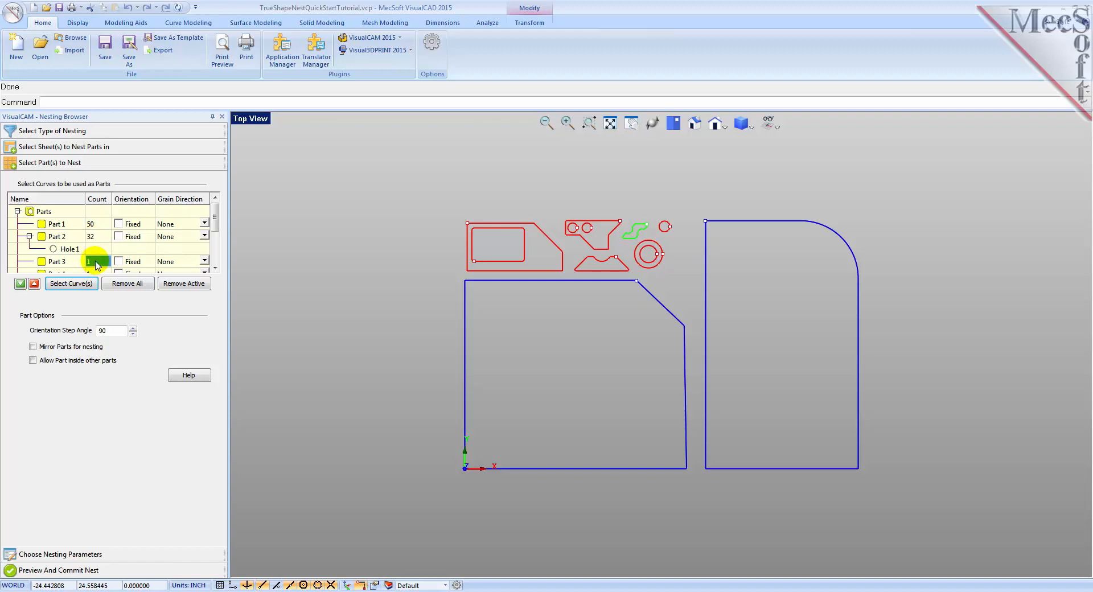
scroll(97, 263, "down", 1)
type("16")
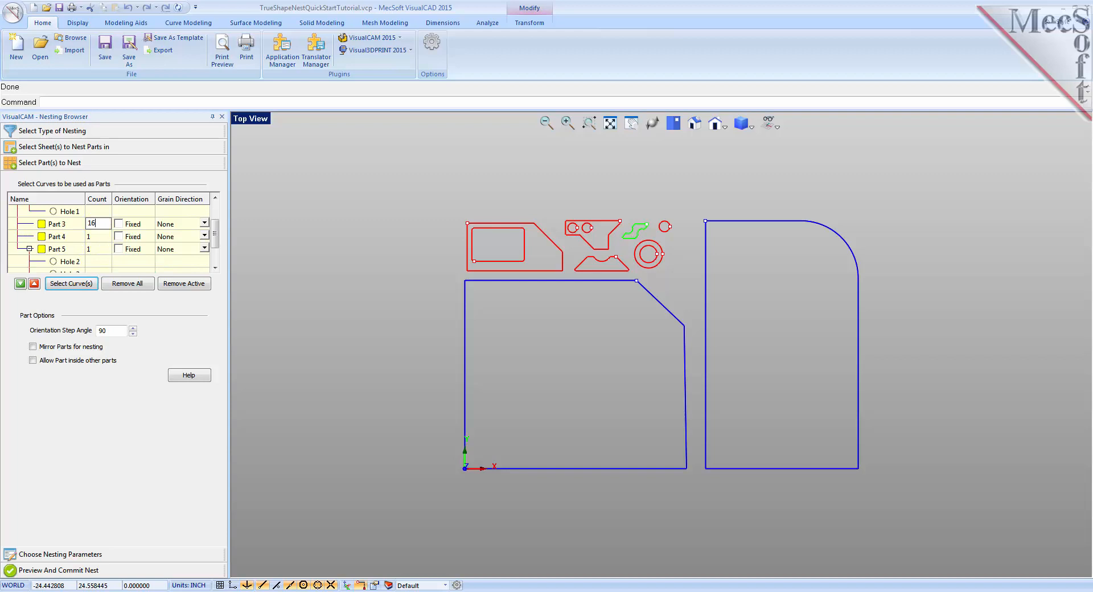
Step: Set the counts of the remaining parts: Part 4 to 16, Part 5 to 15 and Part 6 to 6
left_click(97, 237)
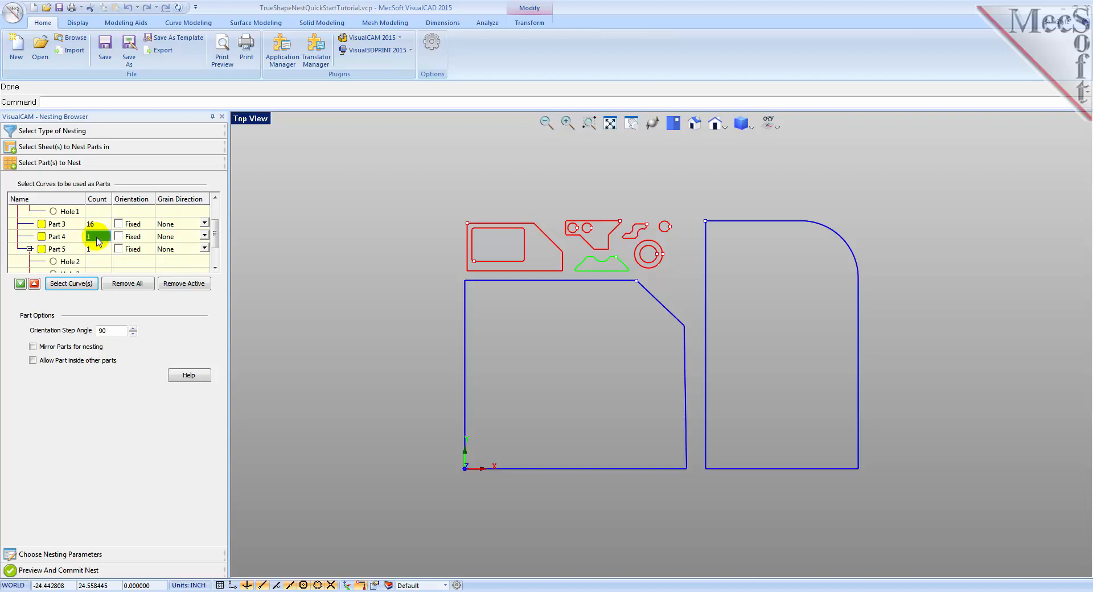
type("16")
left_click(99, 250)
type("15")
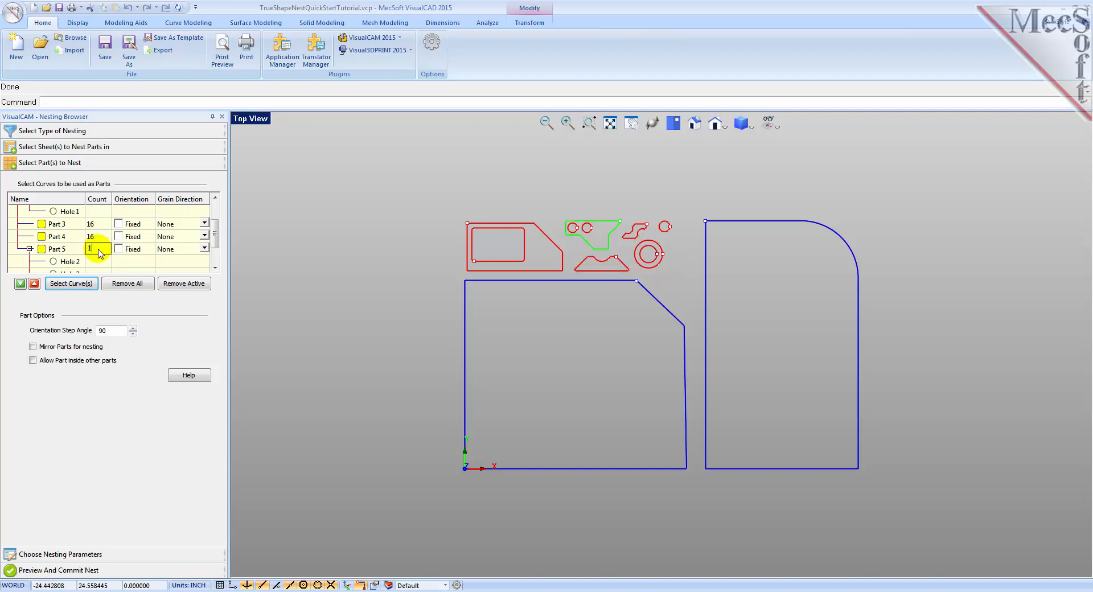
scroll(98, 253, "down", 1)
left_click(98, 251)
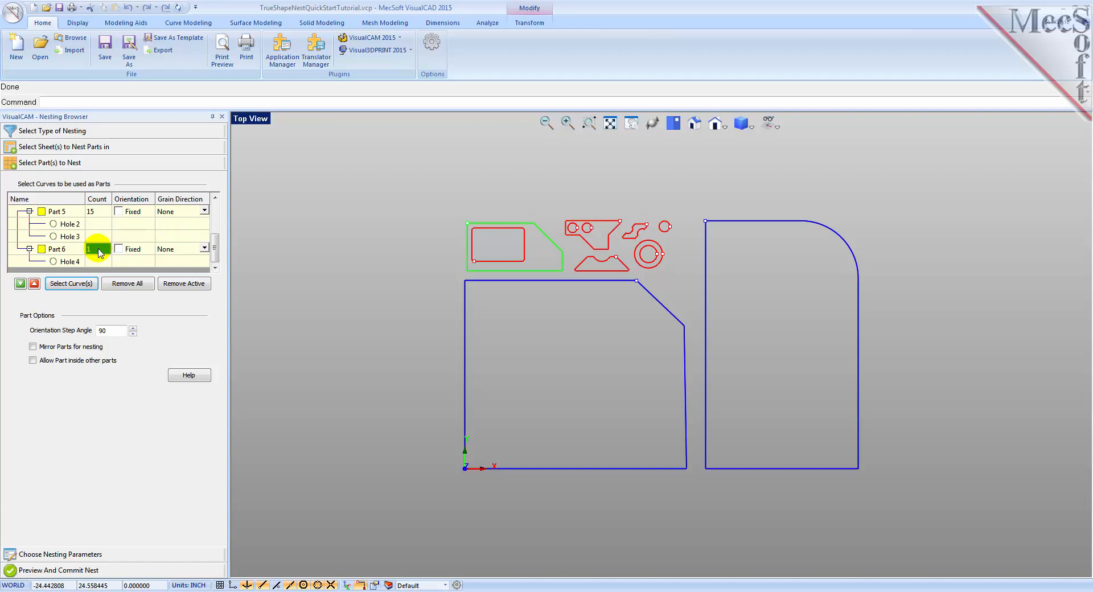
type("6")
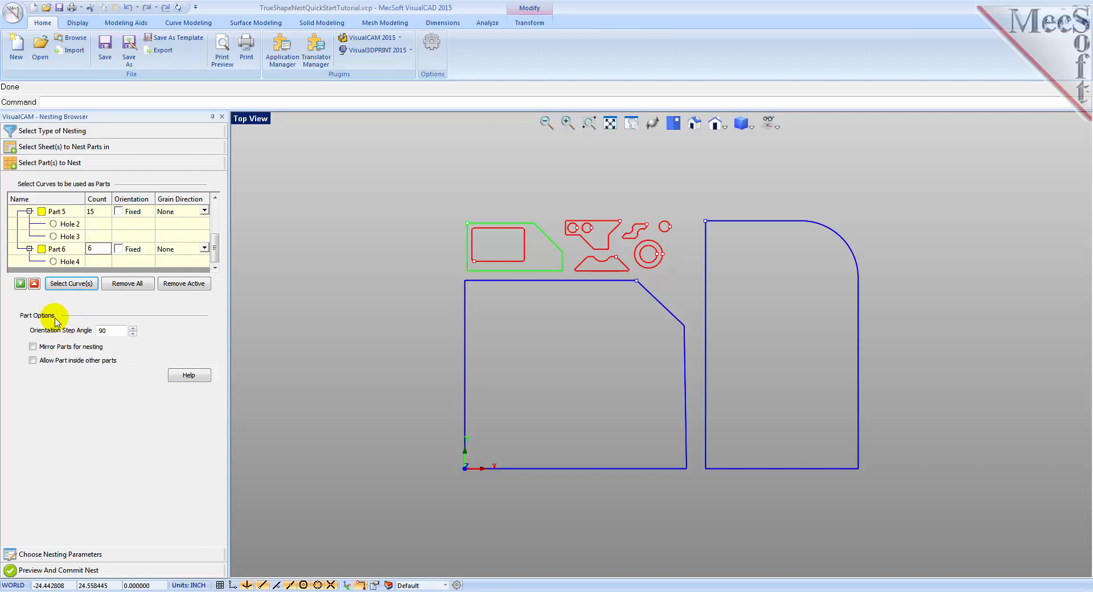
Step: Set the orientation step angle to 45, and allow parts to be mirrored and placed inside other parts
double_click(98, 331)
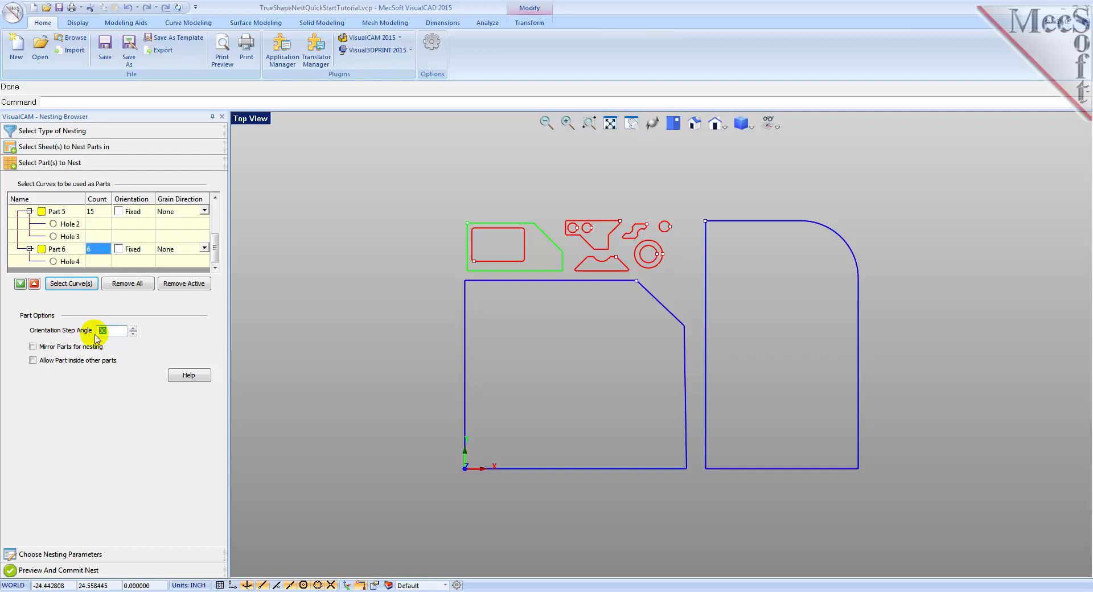
type("45")
left_click(33, 347)
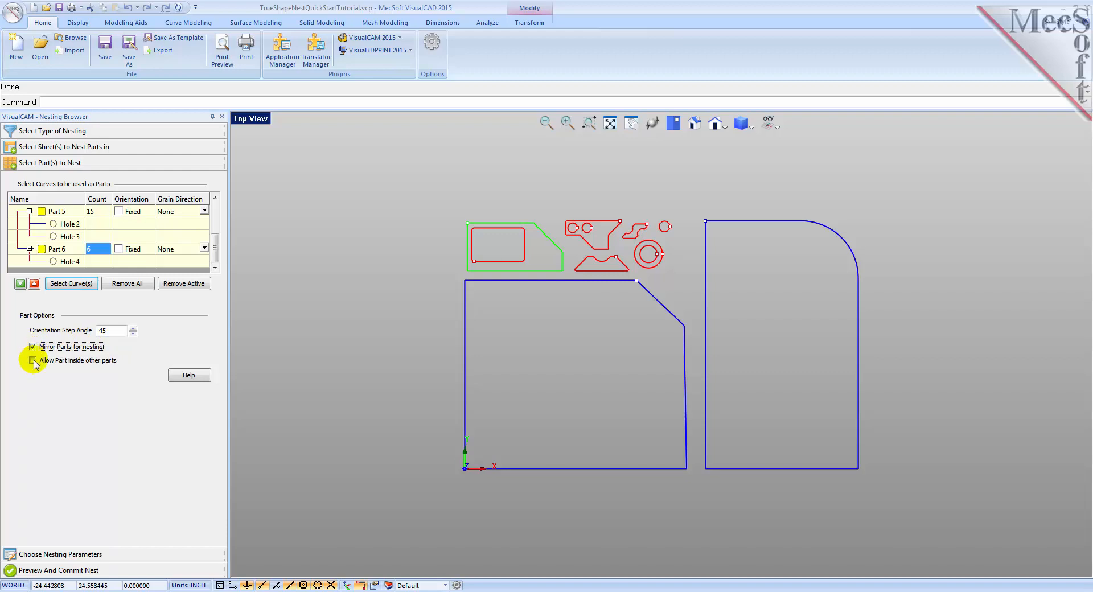
left_click(33, 360)
Step: Give Part 4 a fixed orientation in the parts list
left_click_drag(216, 252, 218, 243)
left_click(57, 224)
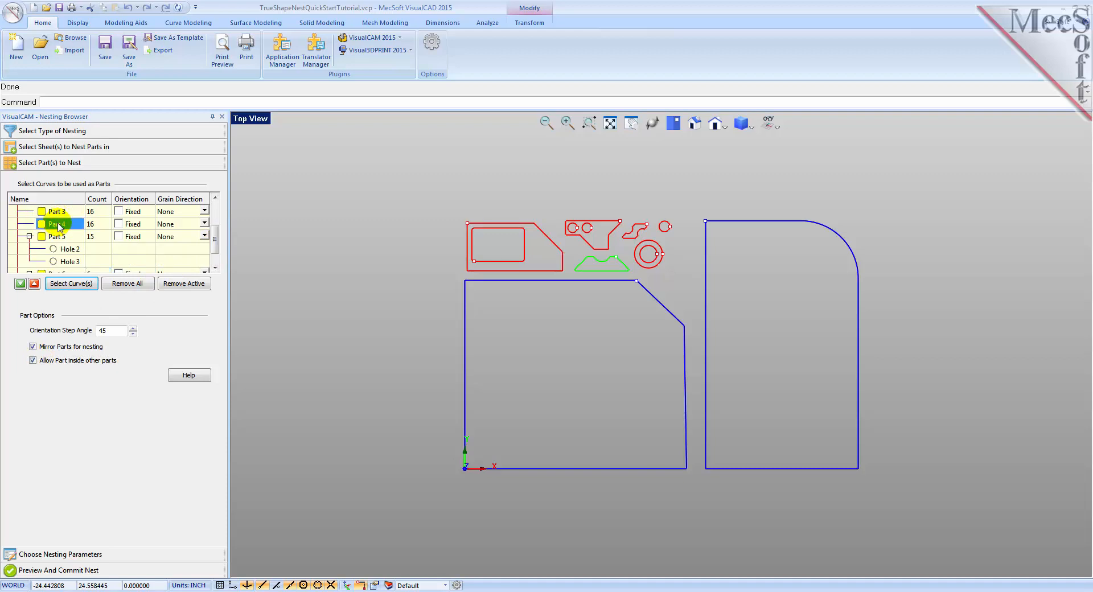
left_click(118, 225)
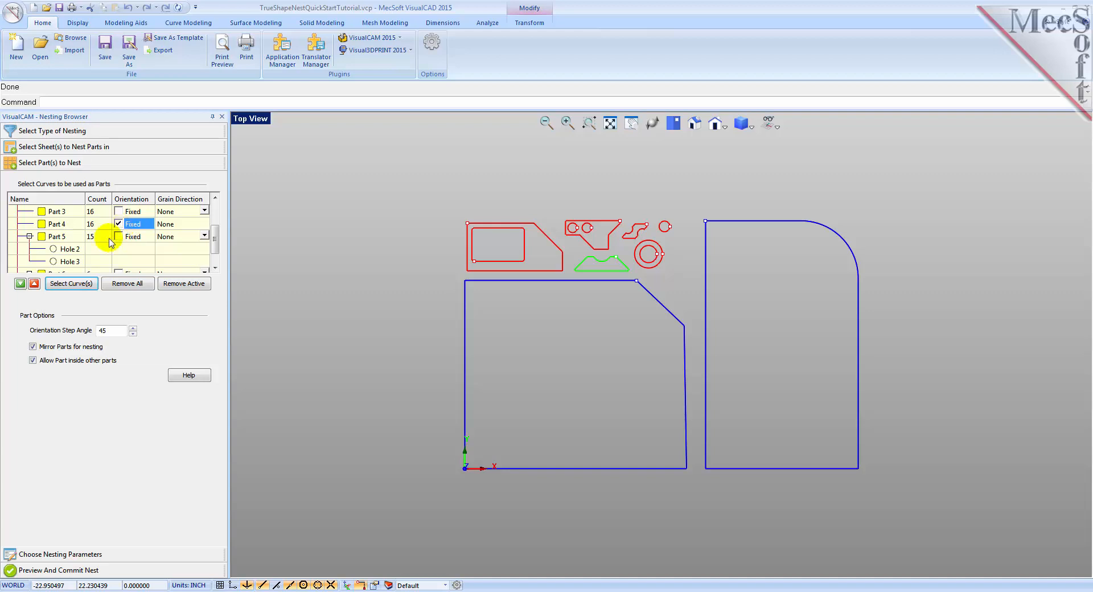
Step: Set the nesting distances to 0.15 from part to part and 0.25 from part to sheet
left_click(62, 554)
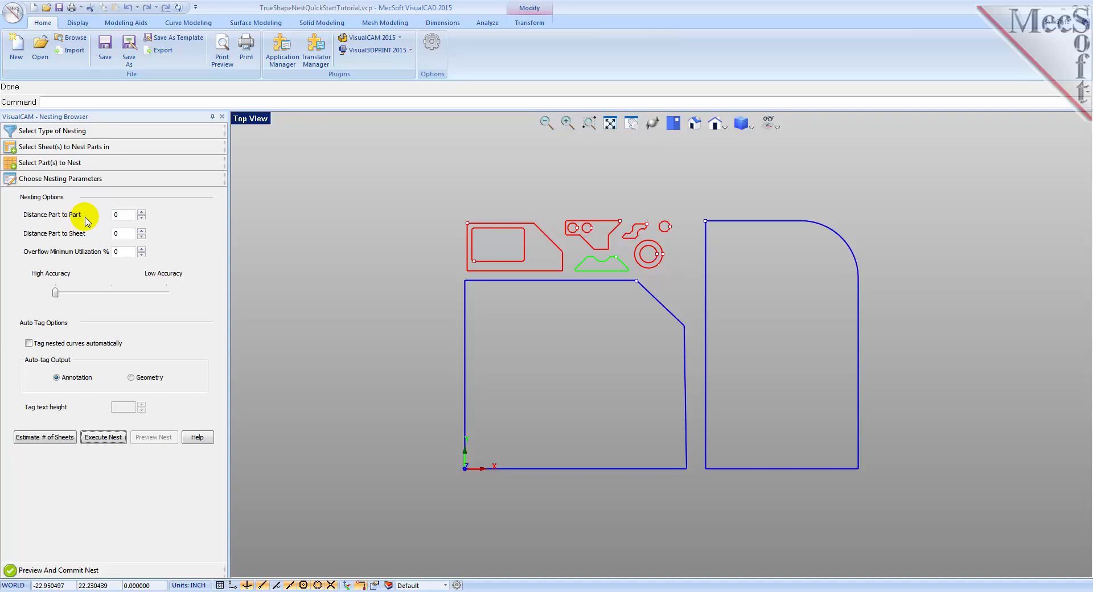
left_click(123, 217)
type(".25")
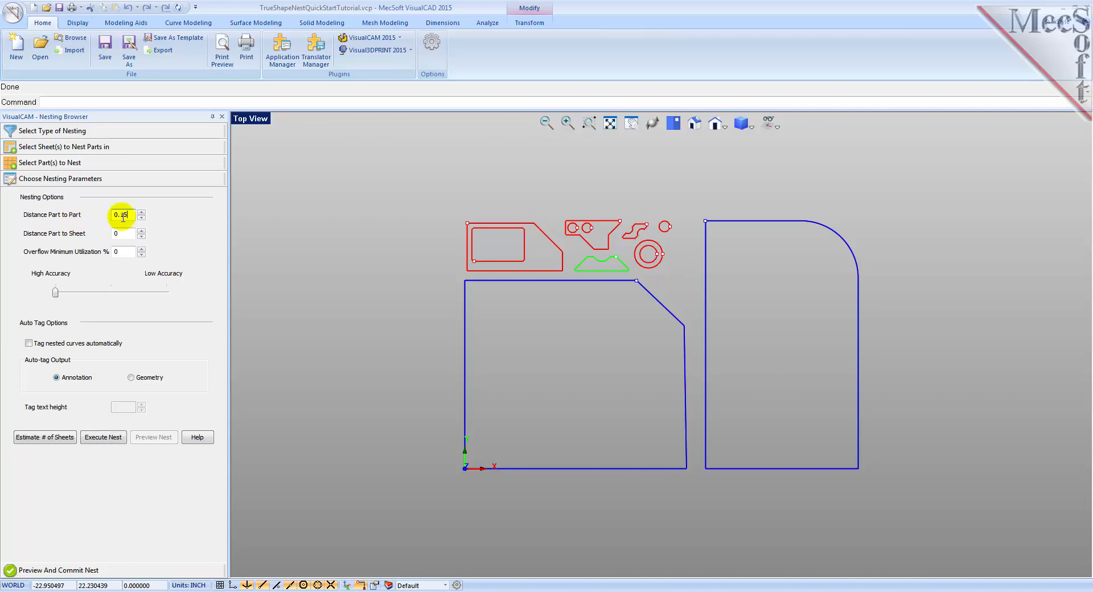
left_click(127, 233)
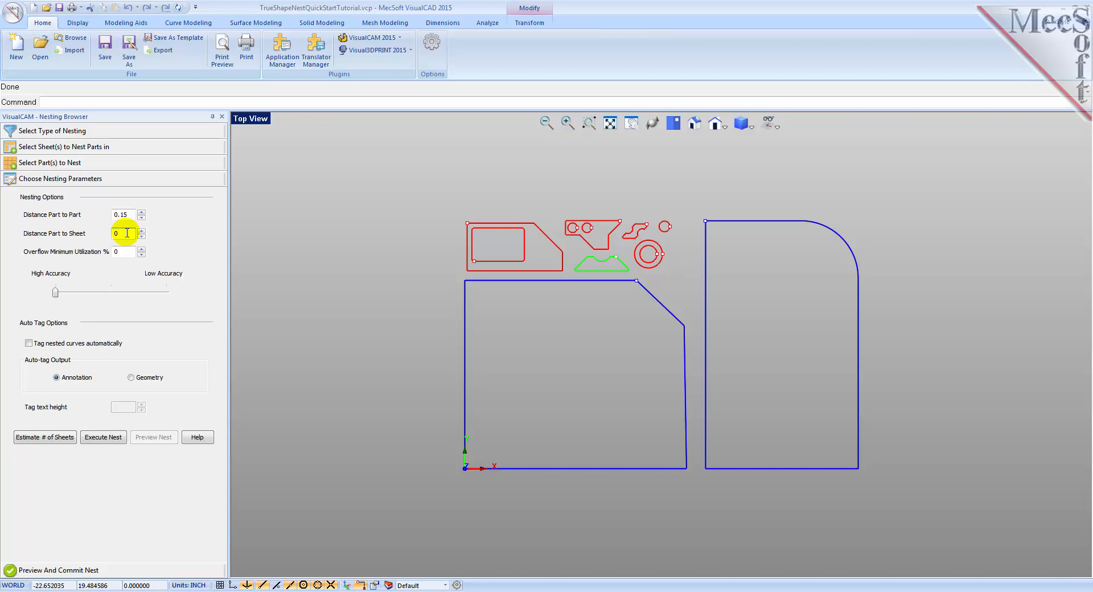
type(".25")
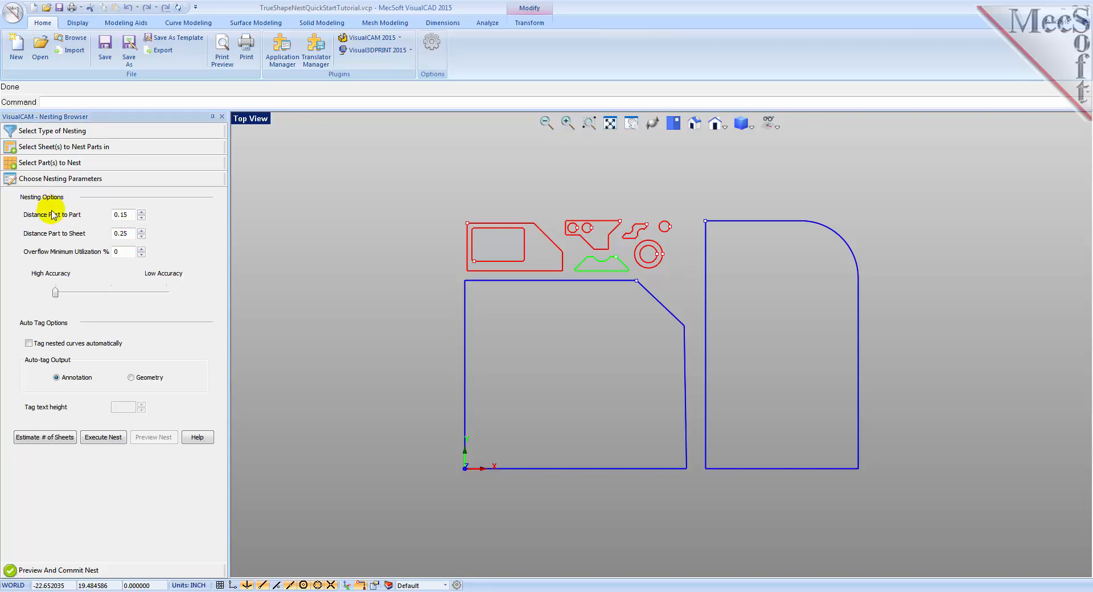
Step: Execute the nest and preview the layouts of Sheet 1-2 and Sheet 2-1
left_click(110, 443)
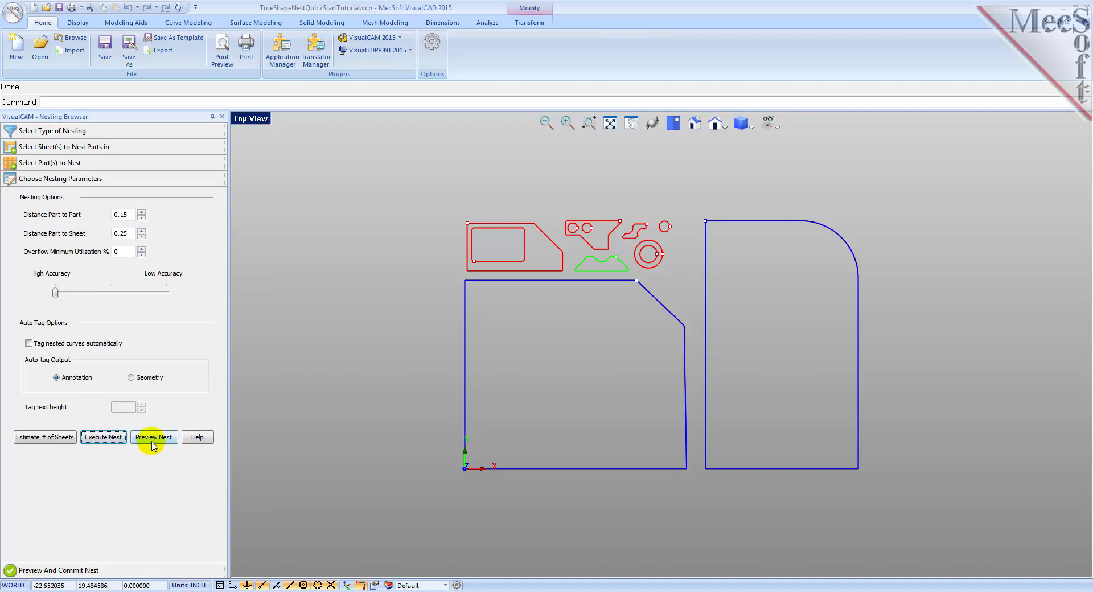
left_click(153, 443)
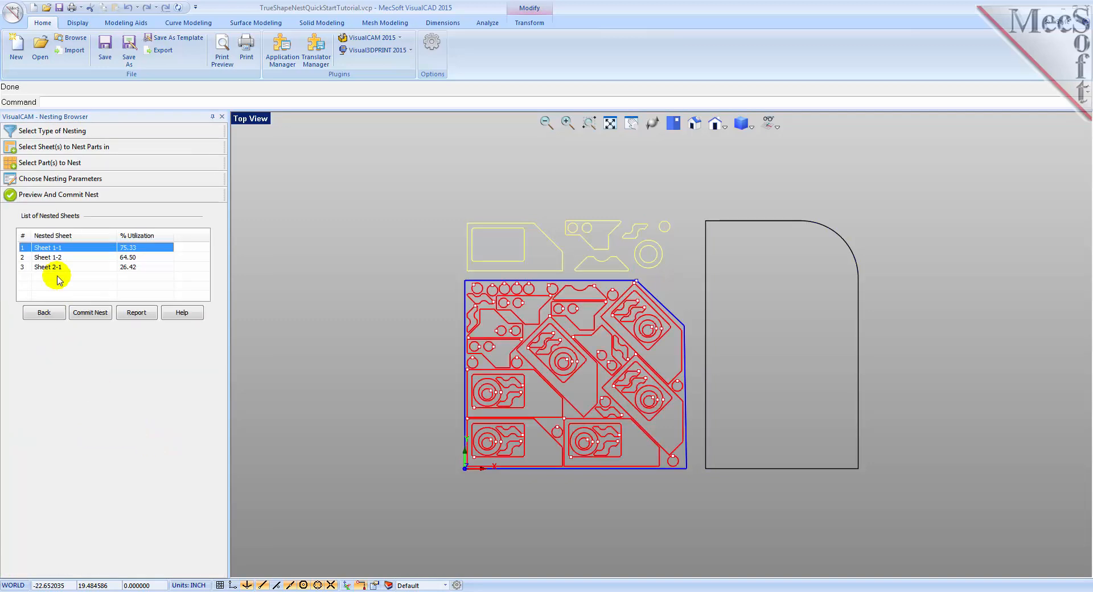
left_click(56, 258)
left_click(59, 267)
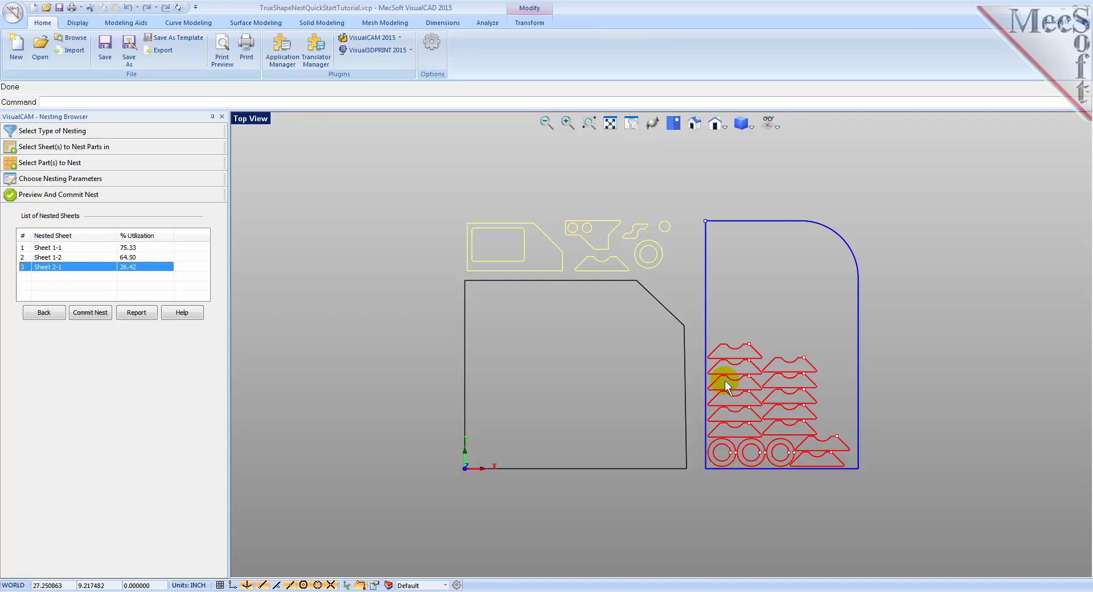
Step: Set the grain direction of Sheet 1 to Along X and accept the same direction for the other sheet
left_click(80, 149)
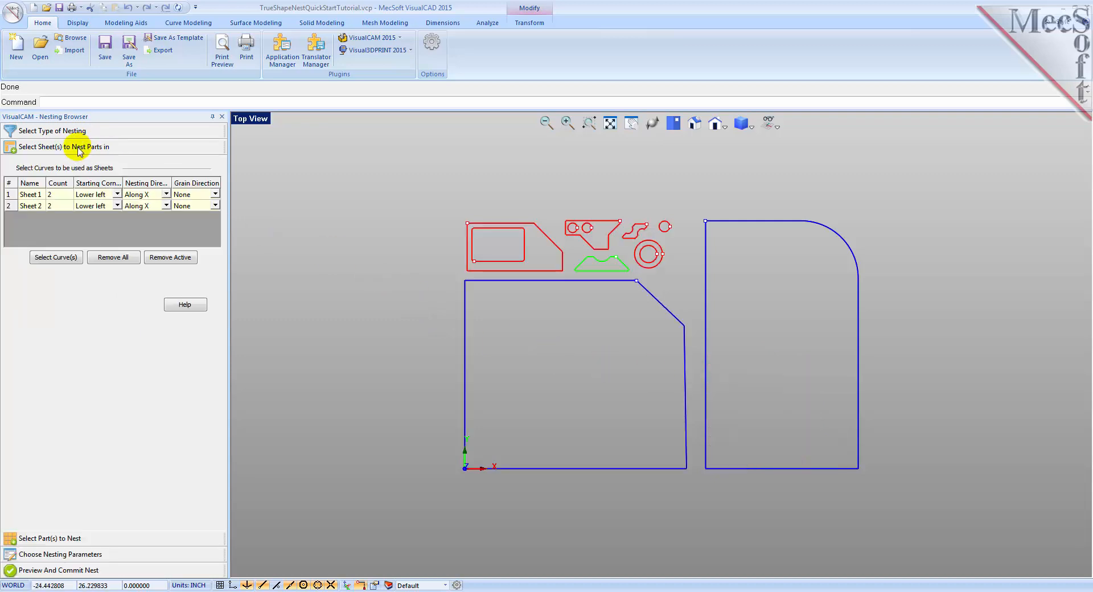
left_click(195, 198)
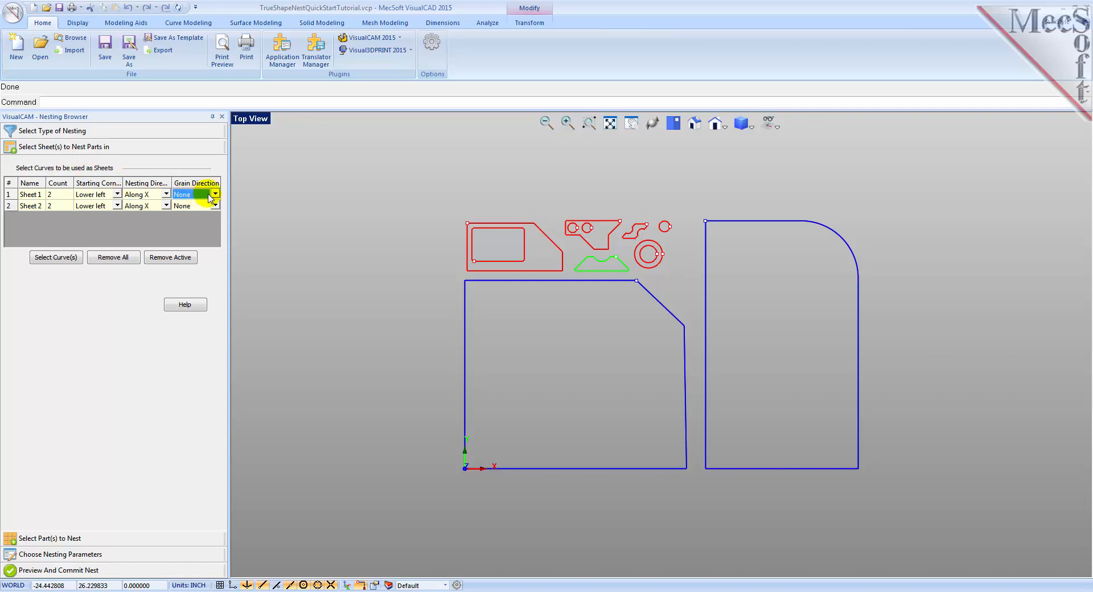
left_click(216, 194)
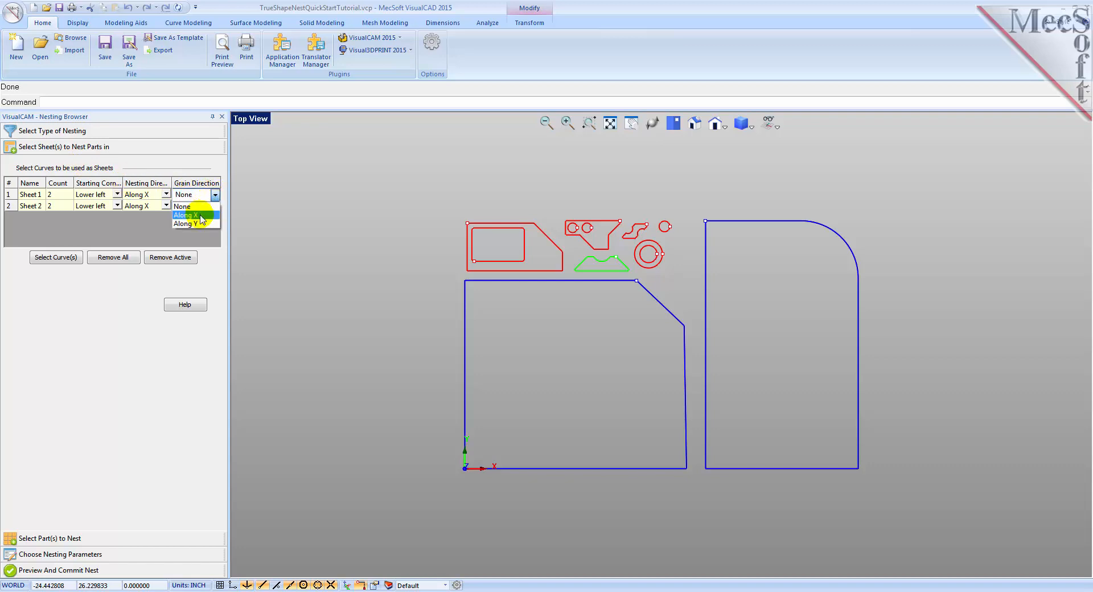
left_click(200, 216)
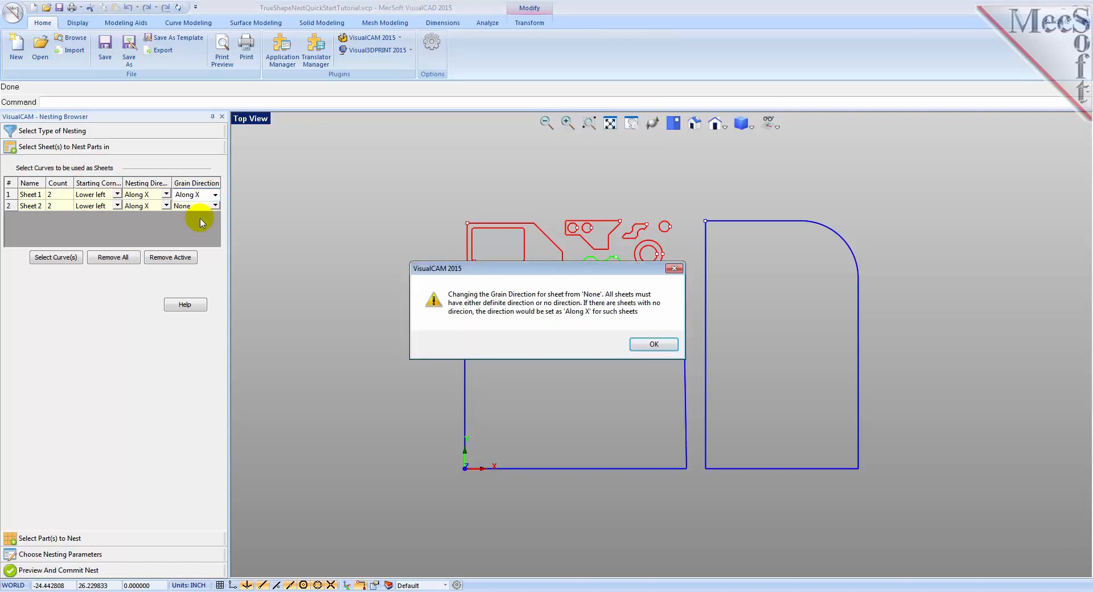
left_click(652, 345)
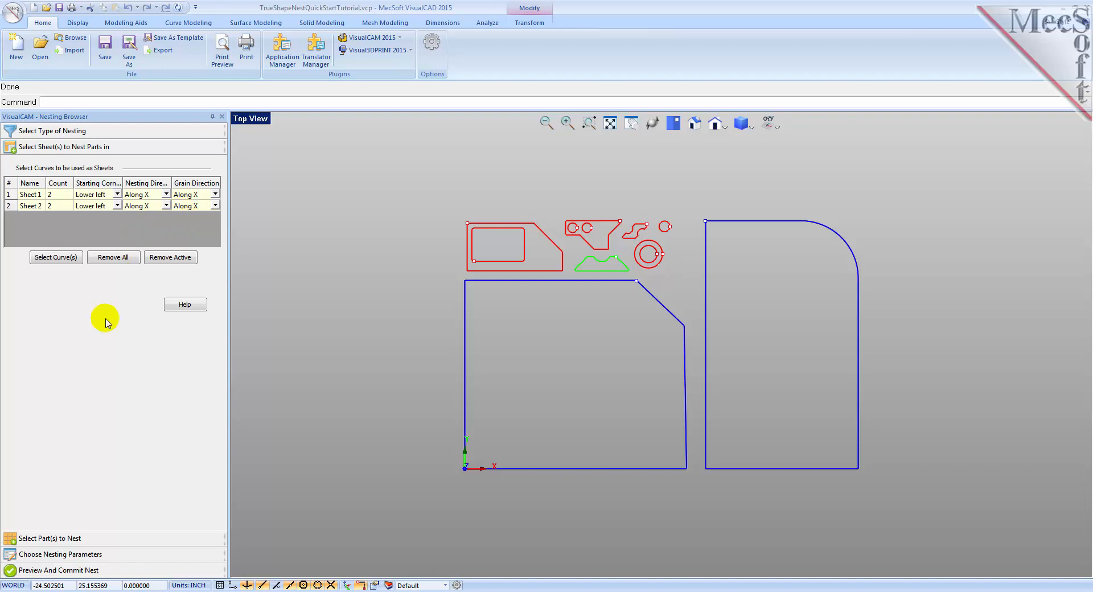
Step: Set the grain direction of Part 6, the large chamfered part with the rectangular hole, to Along Y
left_click(57, 539)
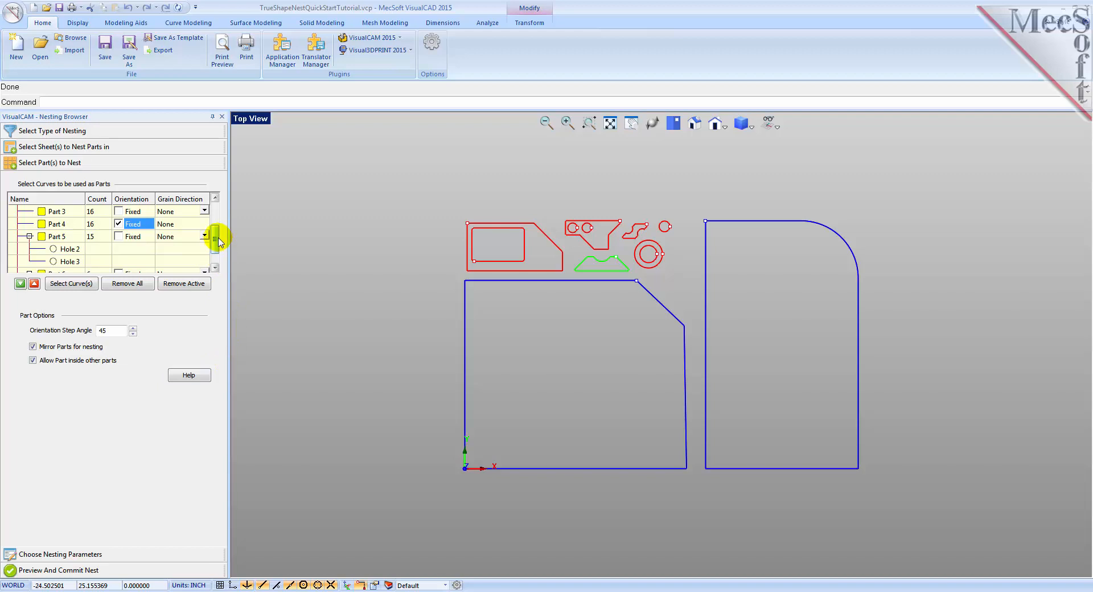
left_click_drag(216, 237, 215, 249)
left_click(71, 251)
left_click(194, 249)
left_click(204, 250)
left_click(184, 273)
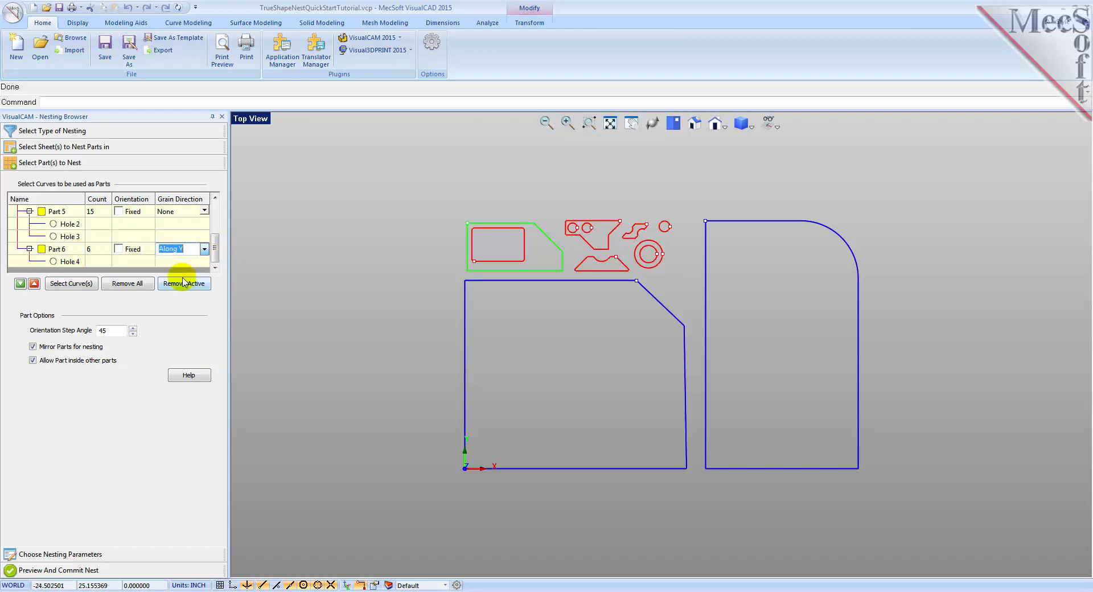
Step: Execute the nest again with the grain directions applied and preview each nested sheet through Sheet 2-1
left_click(79, 554)
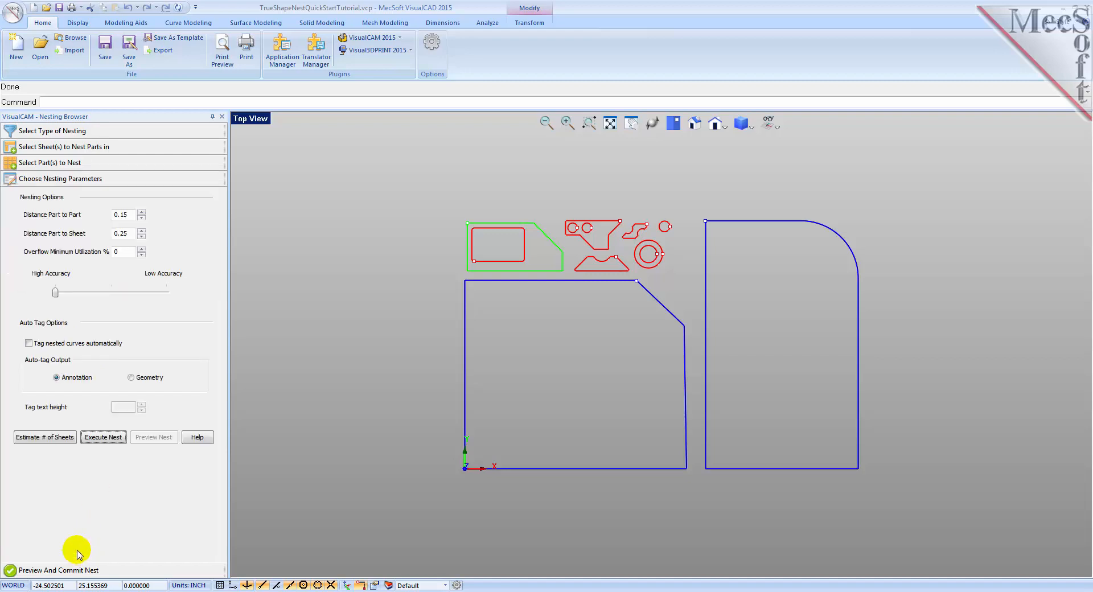
left_click(97, 442)
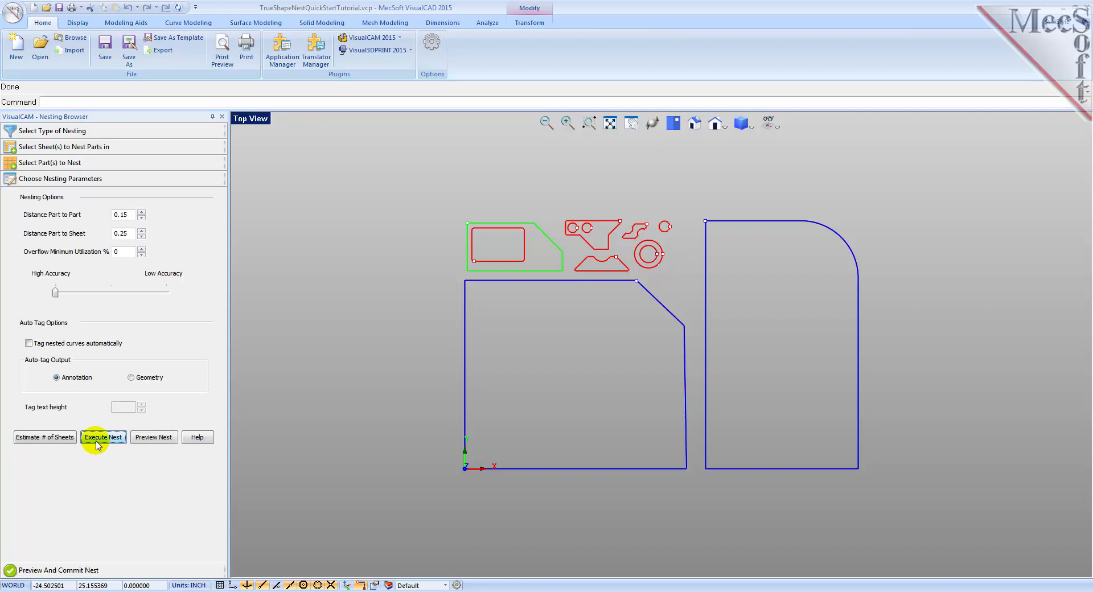
left_click(150, 440)
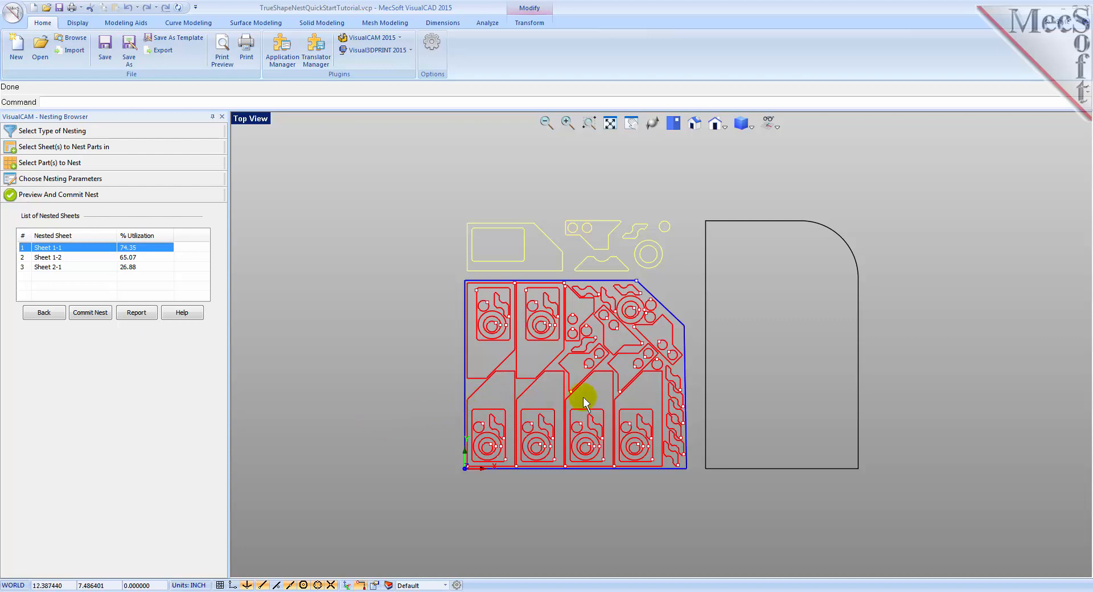
left_click(44, 258)
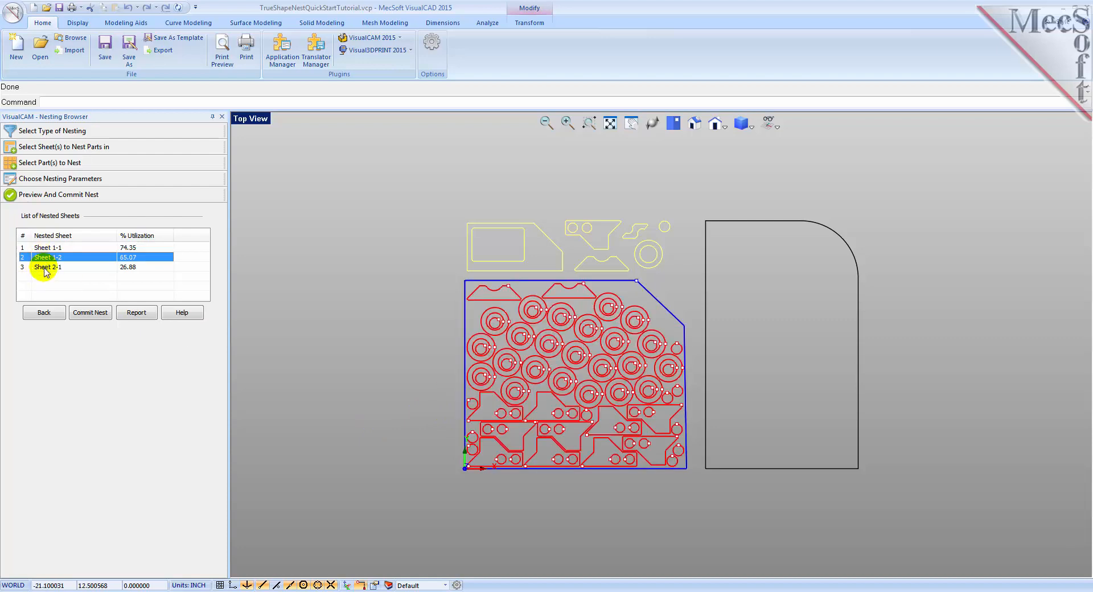
left_click(46, 267)
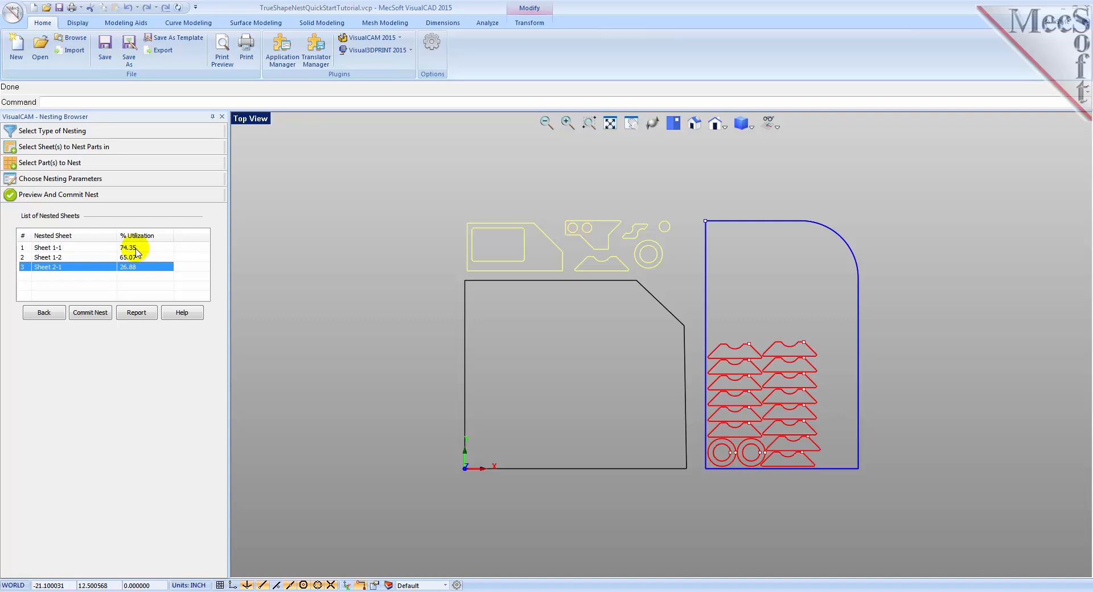
Step: Commit the nest and make the Default layer active in the layer list
left_click(84, 314)
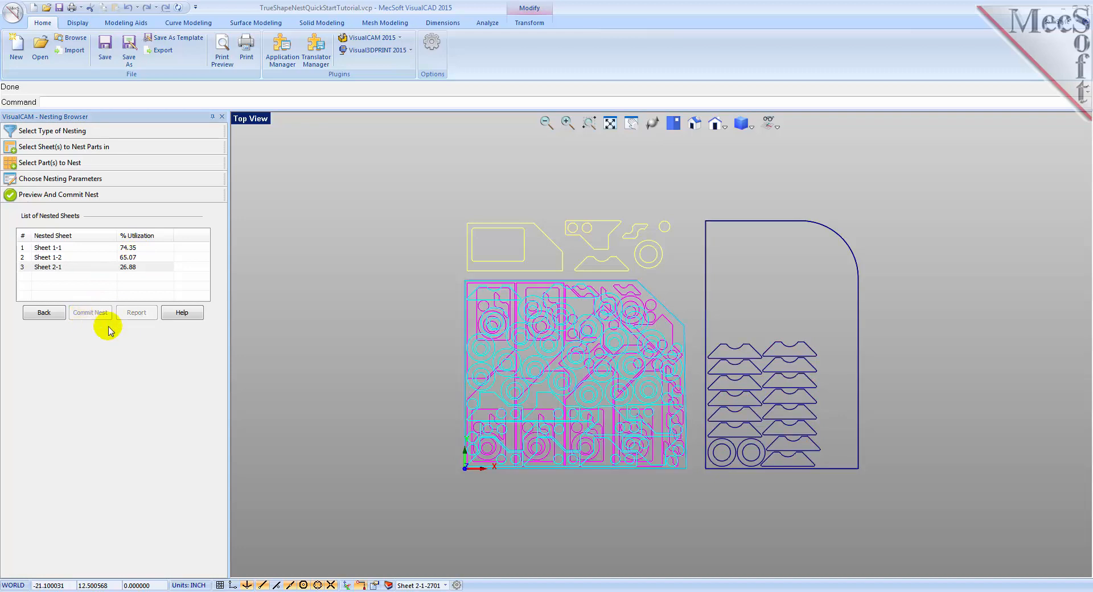
left_click(388, 584)
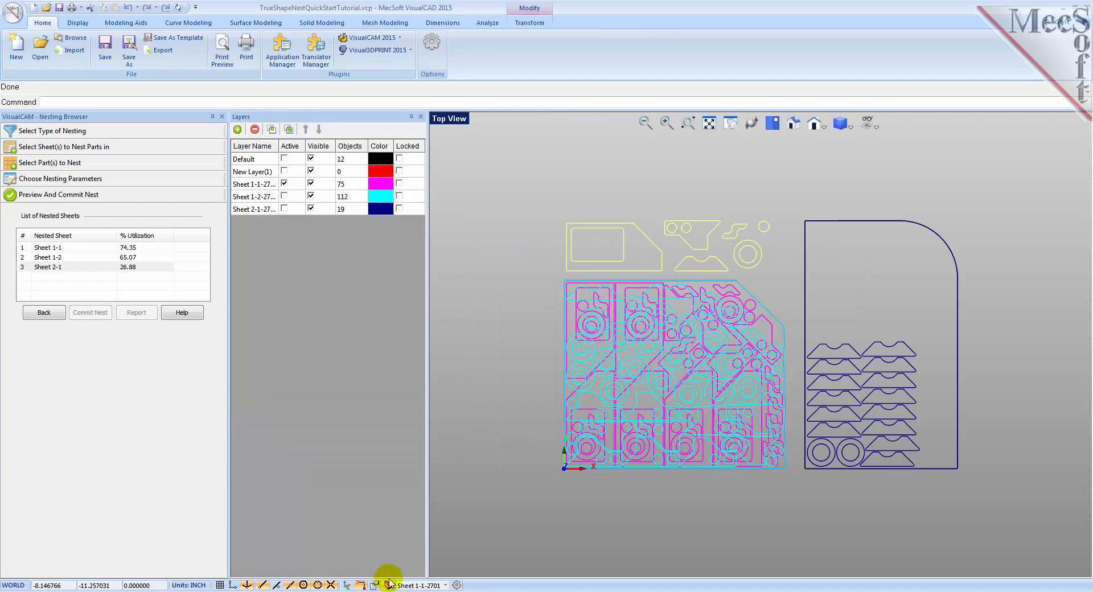
left_click(284, 158)
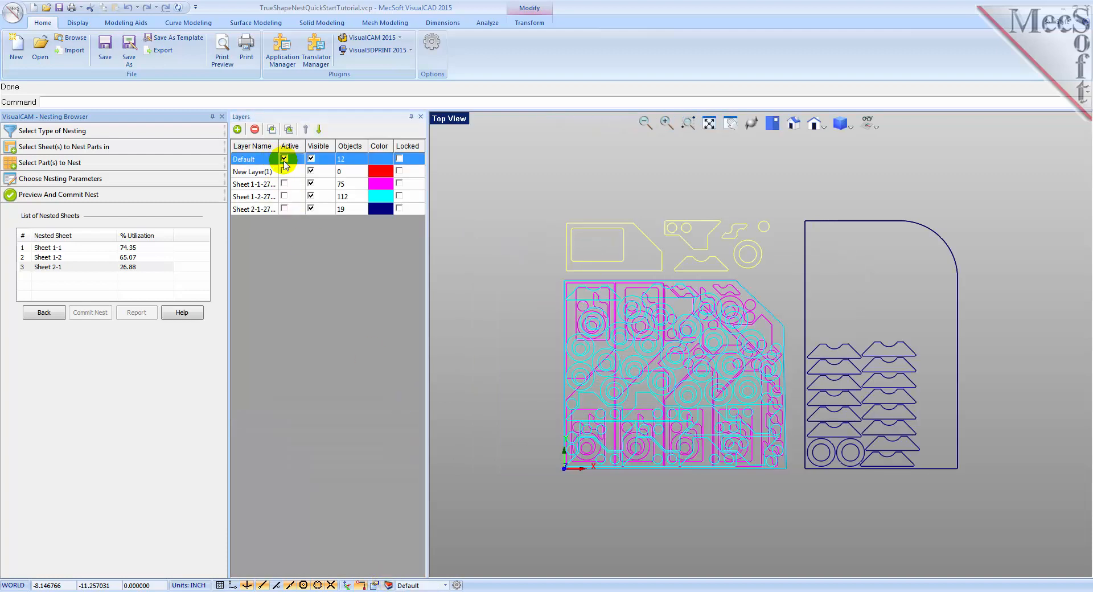
Step: Check the nested sheet layers one at a time, leave only Sheet 1-1 of them visible, and clear the drawing selection
left_click(311, 208)
left_click(310, 196)
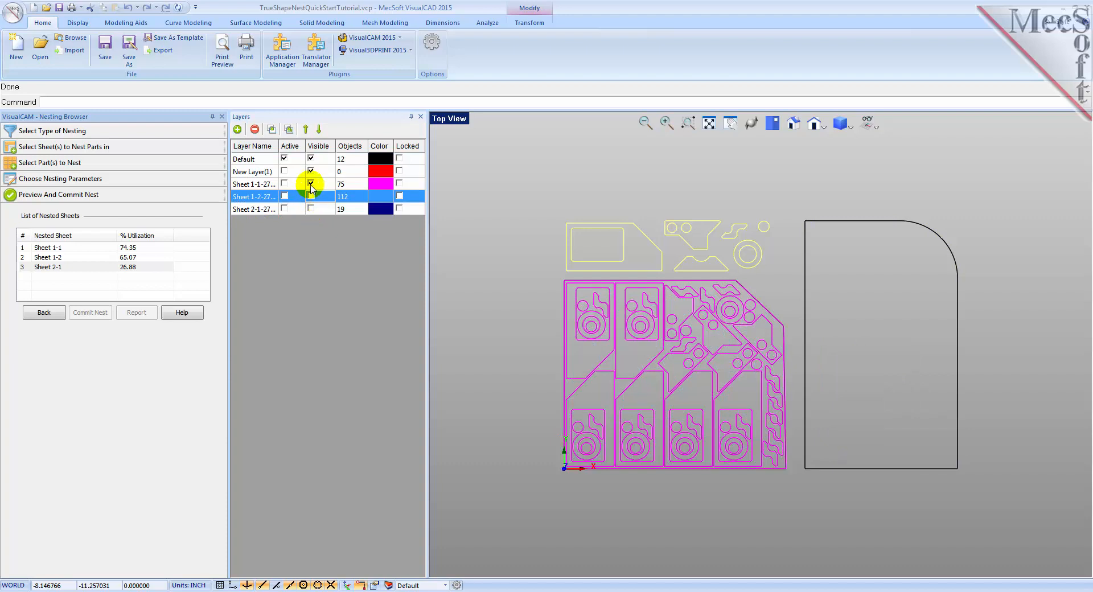
left_click(311, 185)
left_click(310, 196)
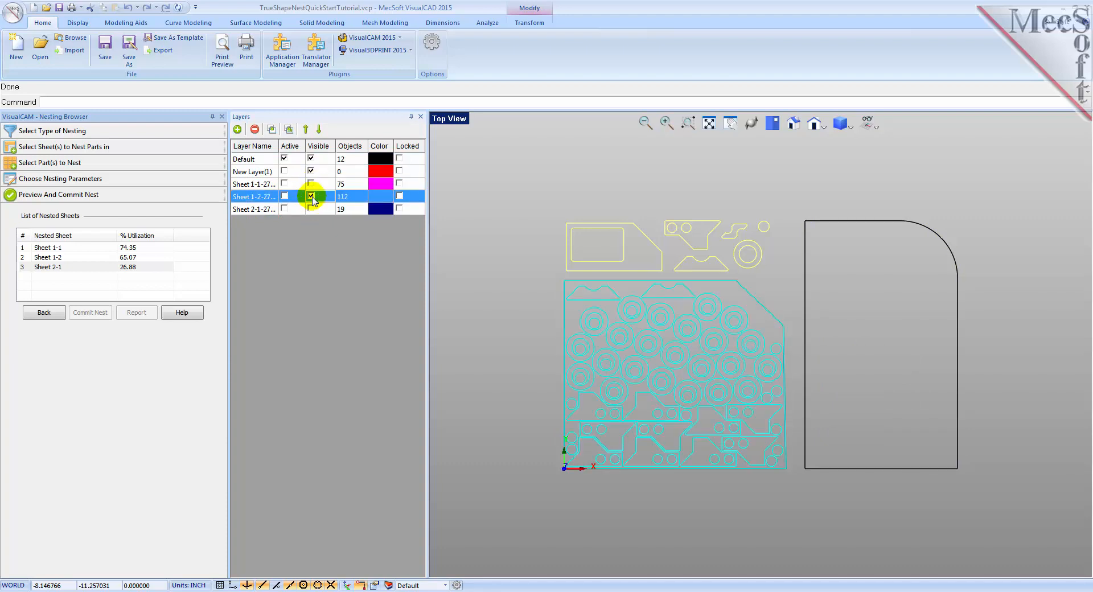
left_click(311, 196)
left_click(311, 208)
left_click(311, 208)
left_click(311, 183)
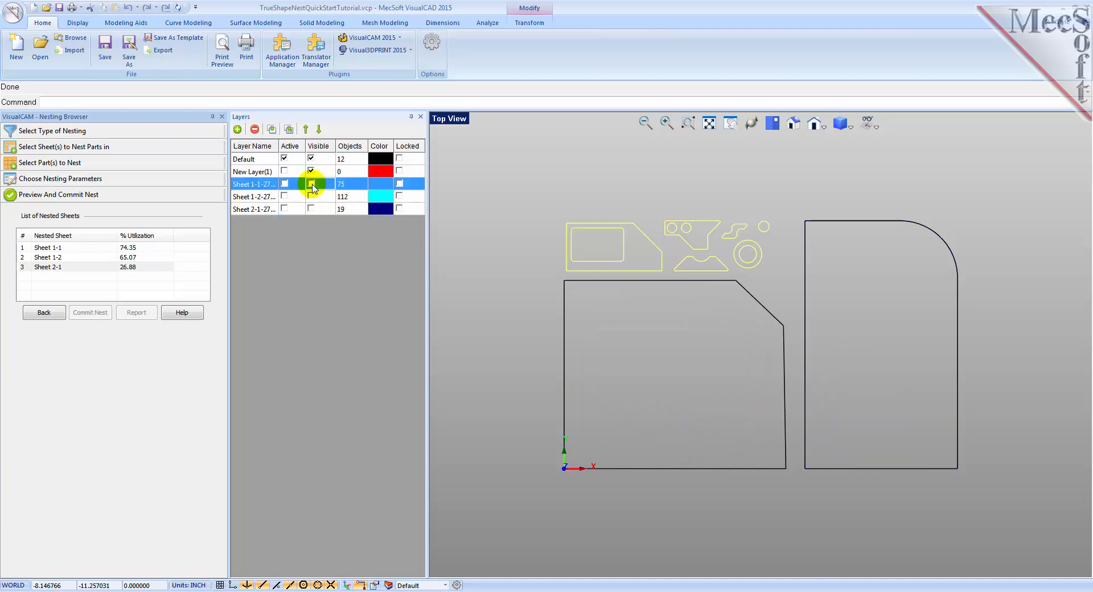
left_click(467, 248)
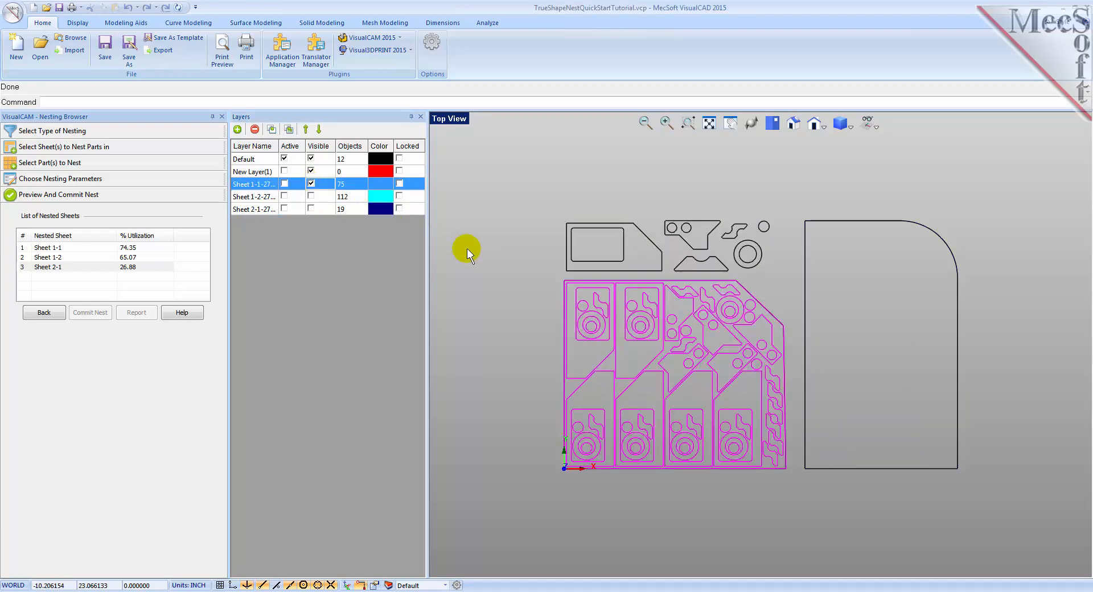